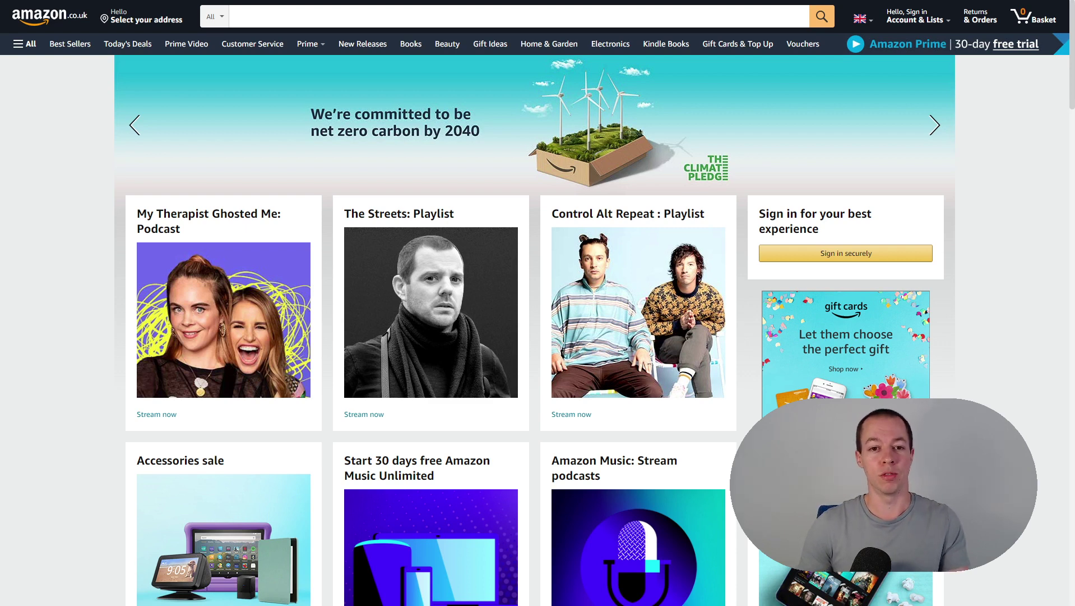
- Search Amazon UK for 'chopping board sets' using the autocomplete suggestion
{"action": "left_click", "coordinate": [405, 20]}
{"action": "type", "text": "chopp"}
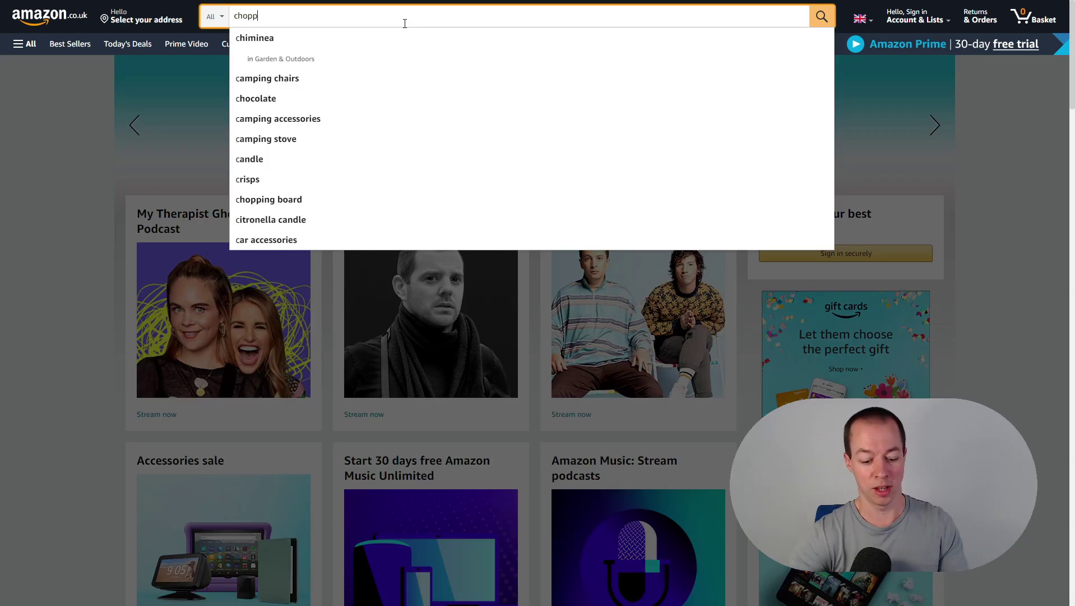
{"action": "type", "text": "ing b"}
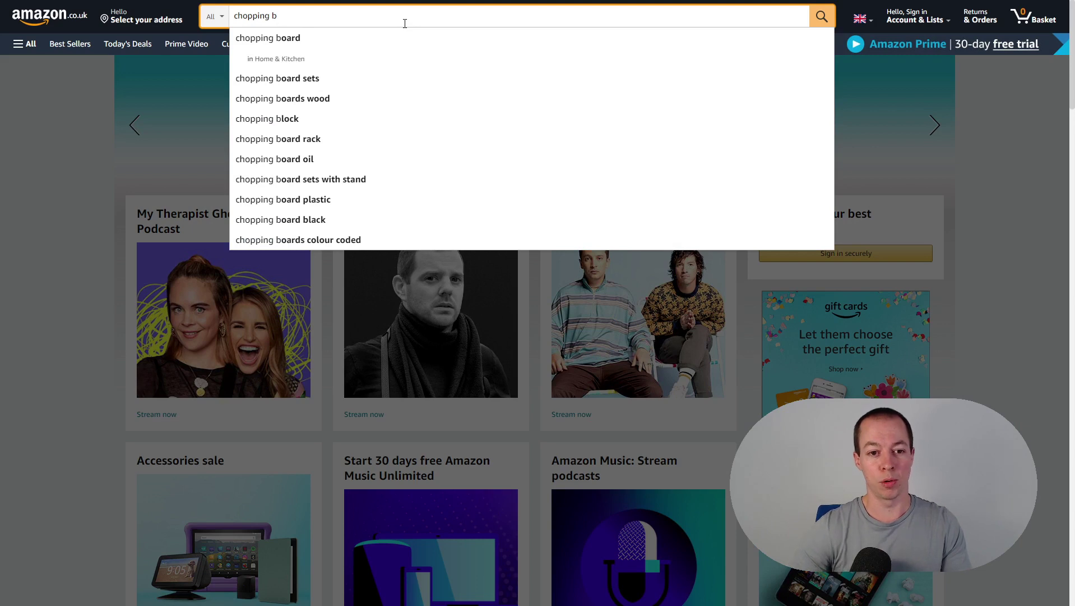
{"action": "key", "text": "Down"}
{"action": "key", "text": "Down"}
{"action": "key", "text": "Down"}
{"action": "key", "text": "Return"}
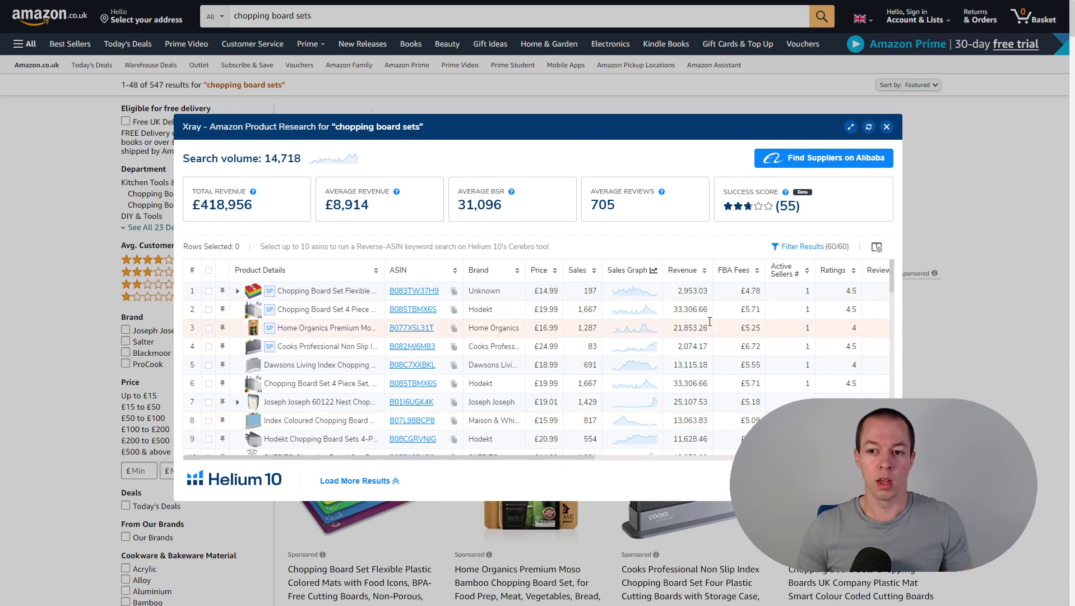
- Close Xray and open Jungle Scout for chopping board sets: 580 monthly sales, £21.84 average price
{"action": "left_click", "coordinate": [887, 127]}
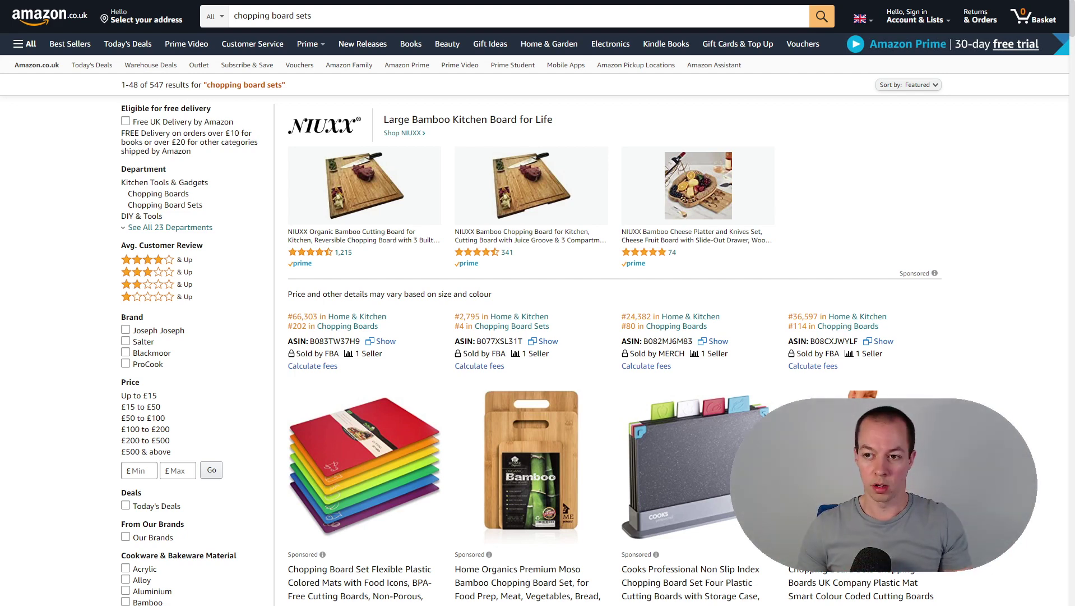
{"action": "left_click", "coordinate": [973, 0]}
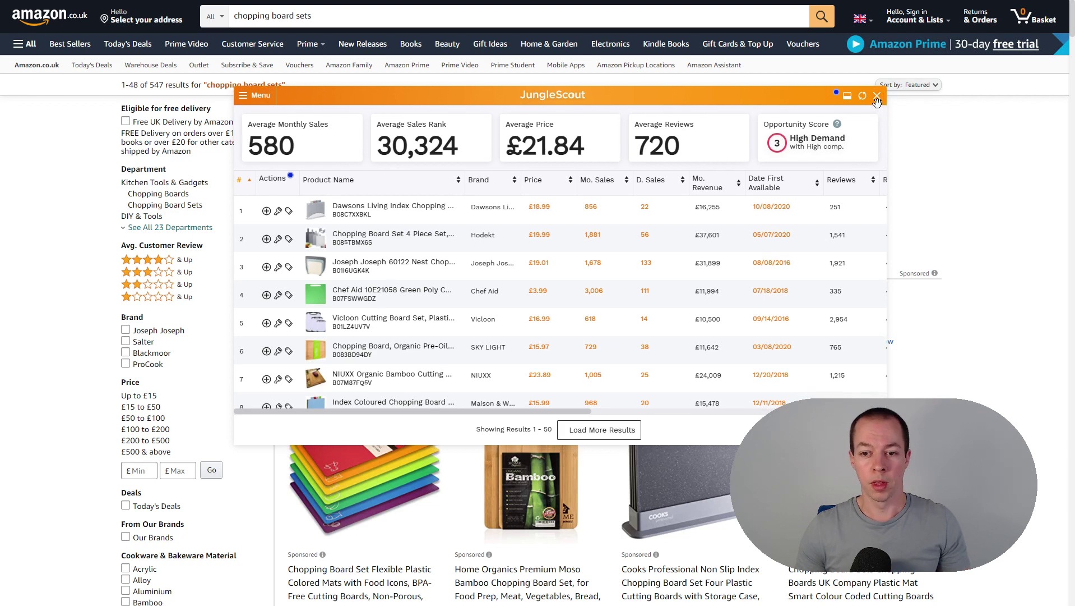
- Close Jungle Scout and reopen the Xray research for chopping board sets
{"action": "left_click", "coordinate": [877, 98]}
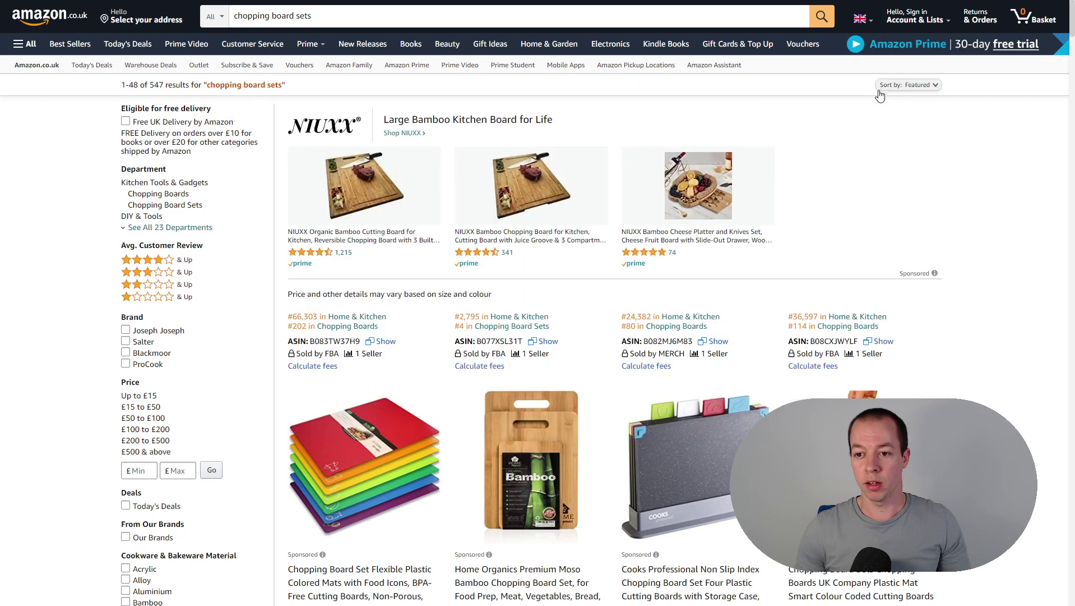
{"action": "left_click", "coordinate": [878, 97]}
{"action": "left_click", "coordinate": [850, 105]}
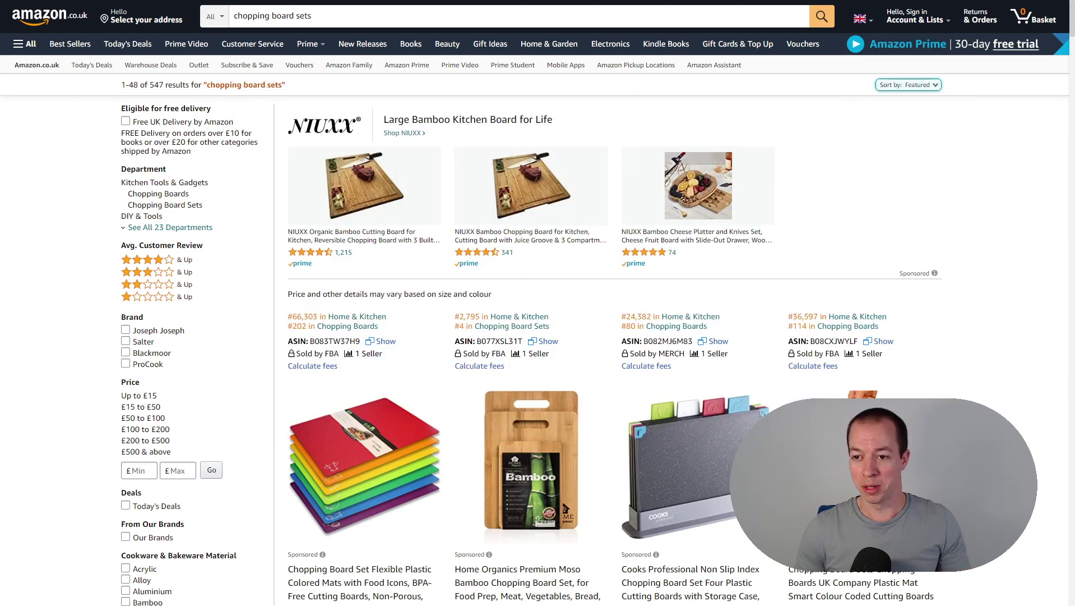
{"action": "left_click", "coordinate": [852, 80]}
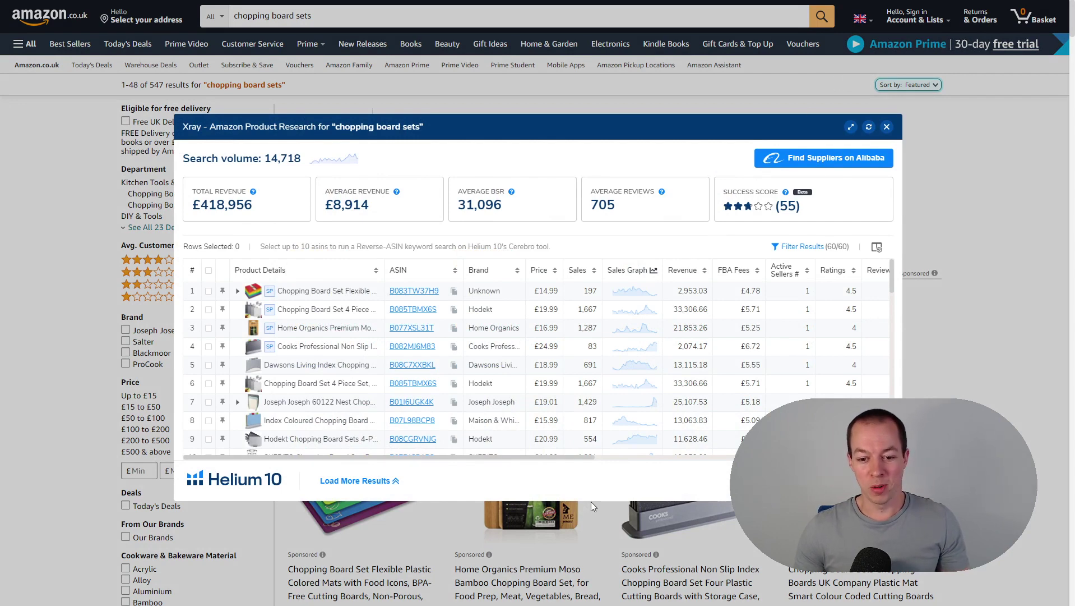
- Make the Xray panel taller so twelve product rows are visible
{"action": "left_click_drag", "start_coordinate": [590, 499], "coordinate": [587, 548]}
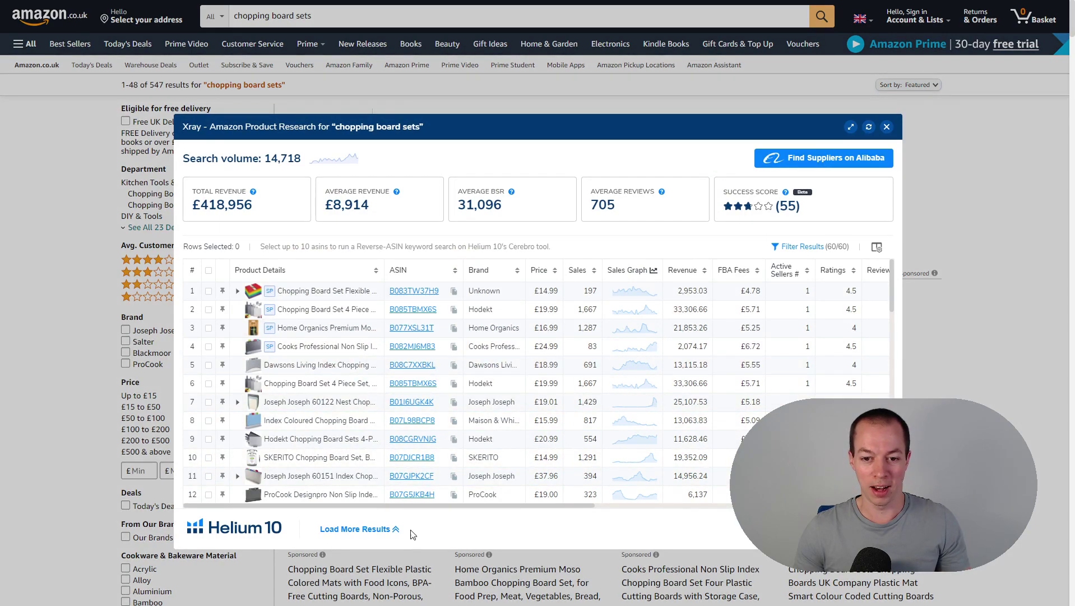
{"action": "scroll", "coordinate": [425, 465], "scroll_direction": "down", "scroll_amount": 5}
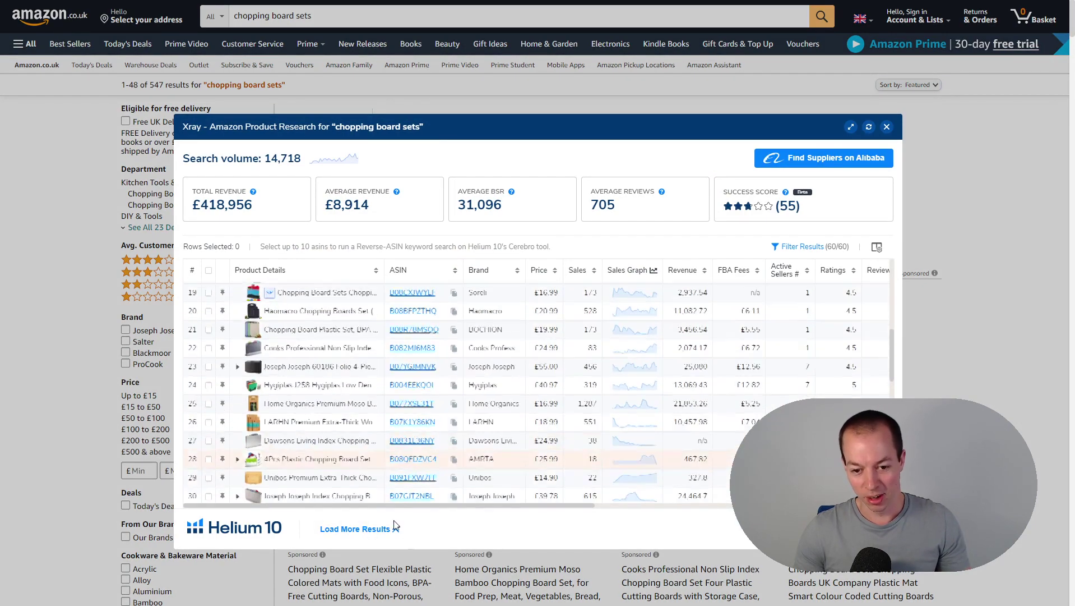
{"action": "scroll", "coordinate": [359, 403], "scroll_direction": "up", "scroll_amount": 5}
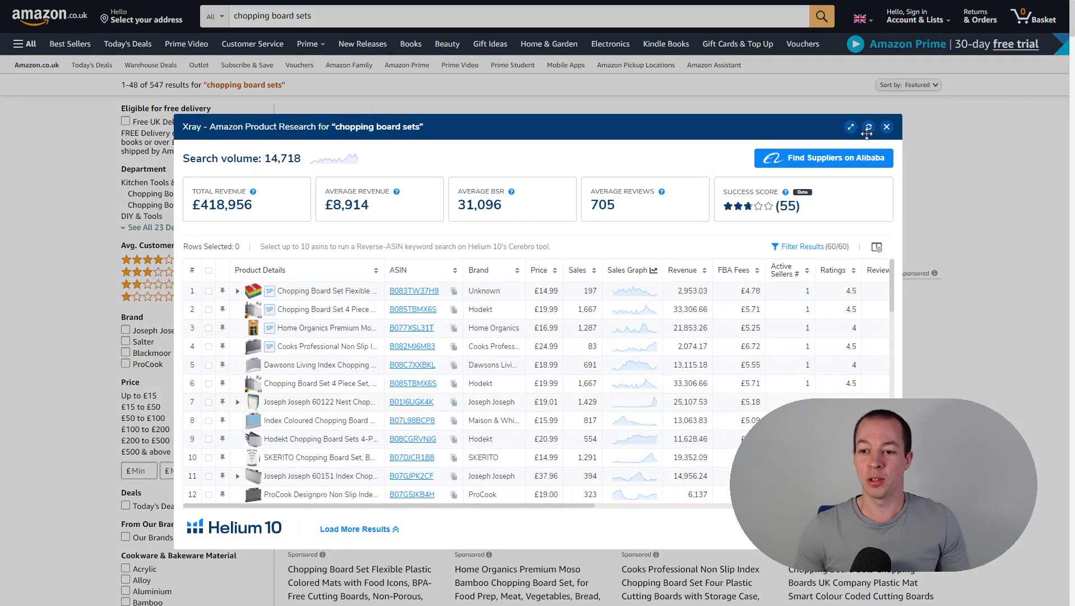
- Expand the chopping board sets table to full window to reveal Review Count and Buy Box columns
{"action": "left_click", "coordinate": [850, 128]}
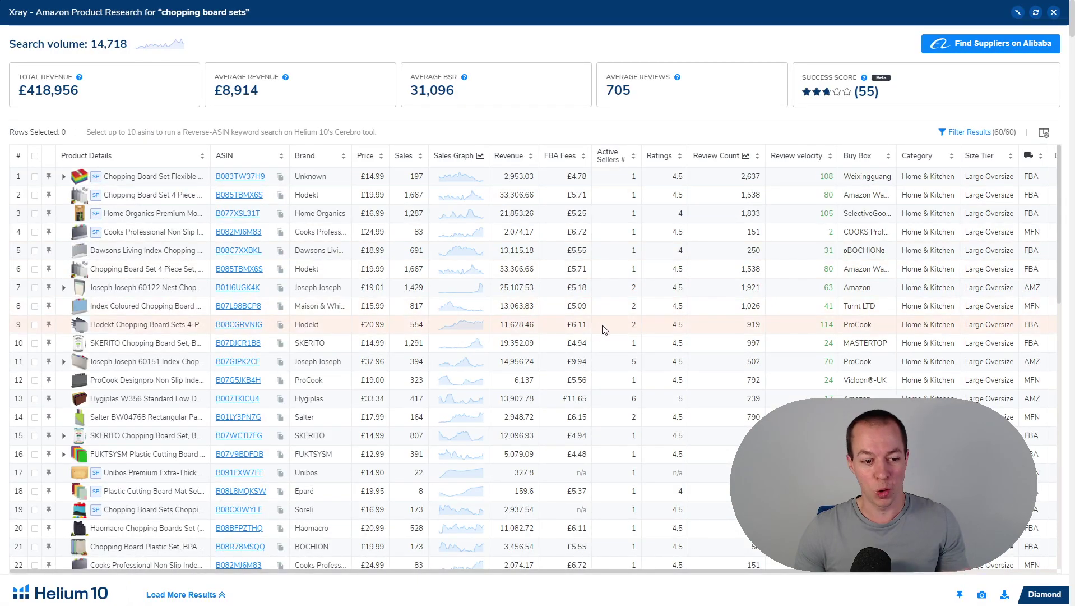
{"action": "scroll", "coordinate": [612, 328], "scroll_direction": "down", "scroll_amount": 3}
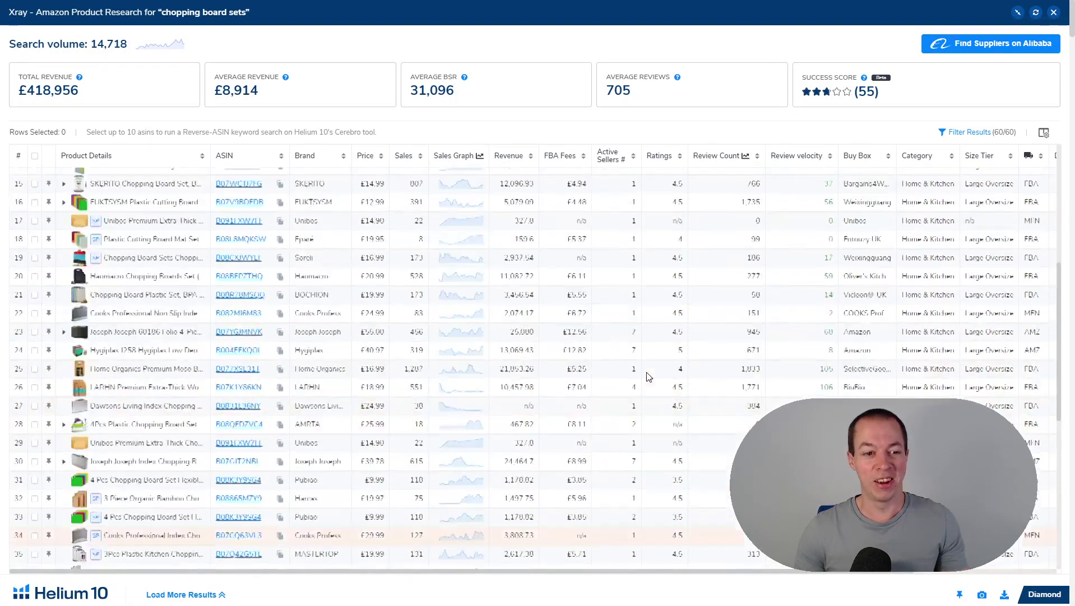
{"action": "scroll", "coordinate": [648, 377], "scroll_direction": "up", "scroll_amount": 3}
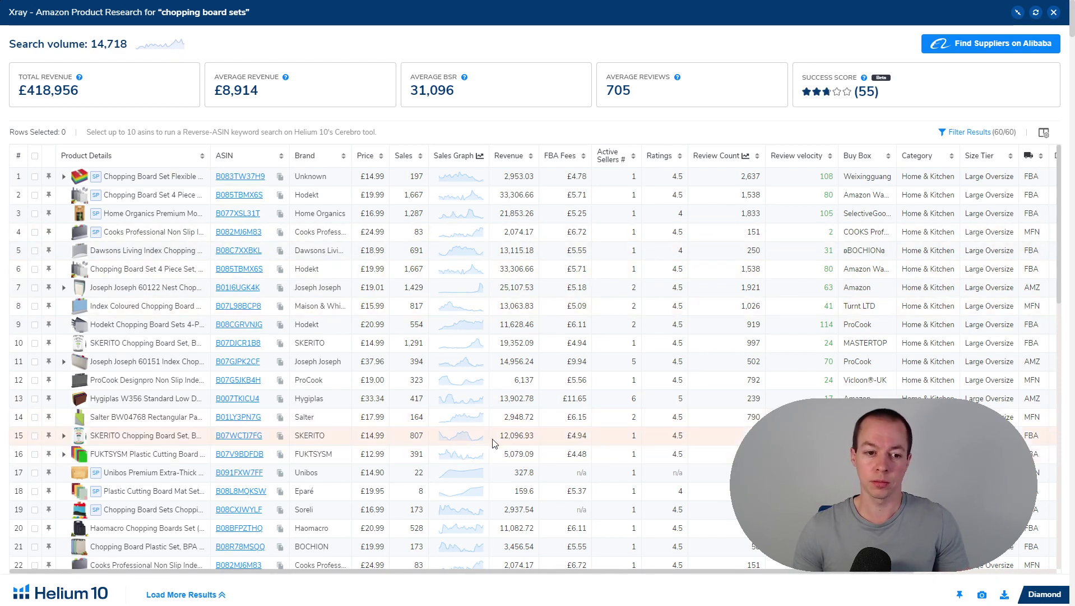
{"action": "left_click", "coordinate": [468, 253]}
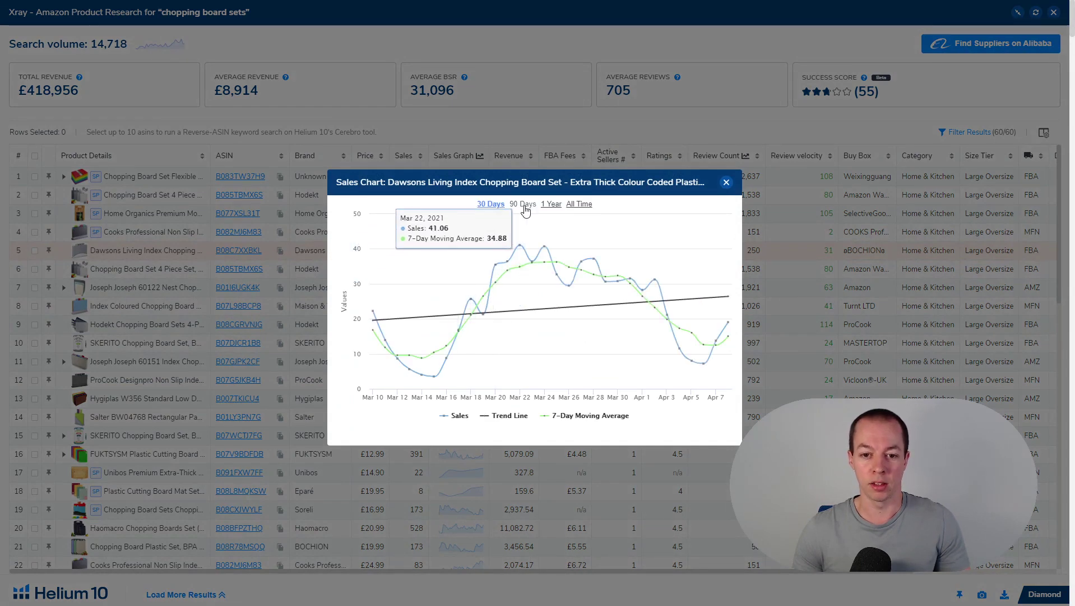
{"action": "left_click", "coordinate": [524, 207]}
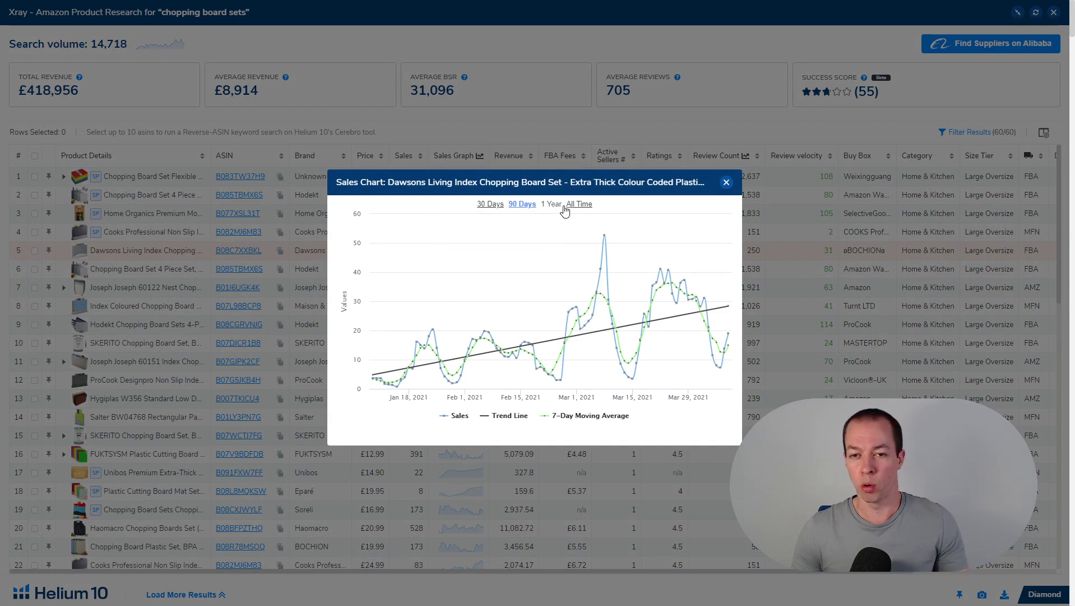
{"action": "left_click", "coordinate": [727, 183]}
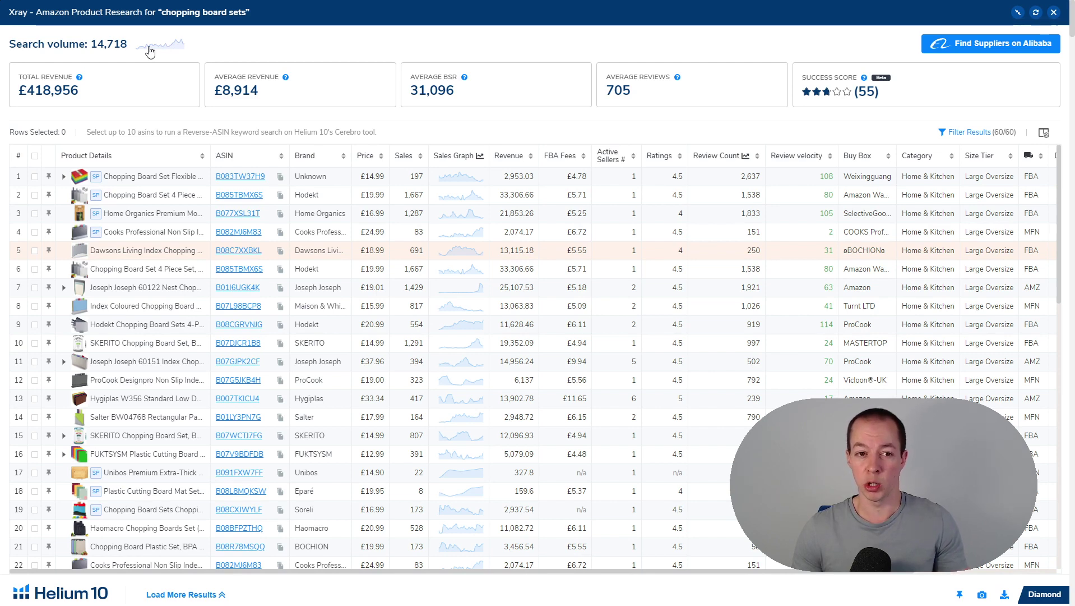
- Close Xray and replace the Amazon search with 'bbq'
{"action": "left_click", "coordinate": [1055, 12]}
{"action": "left_click", "coordinate": [330, 15]}
{"action": "key", "text": "ctrl+a"}
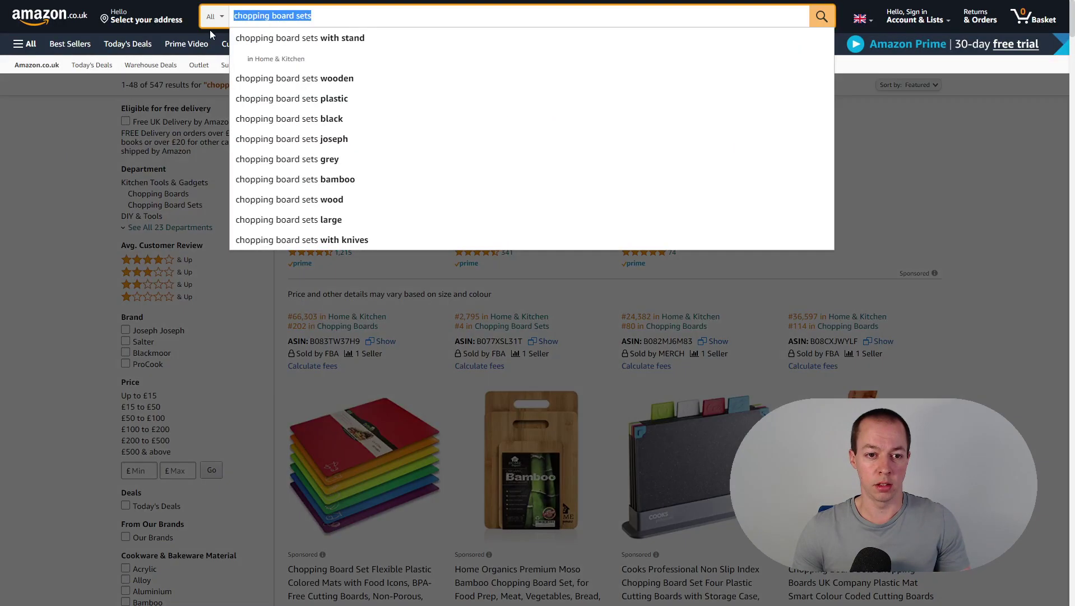
{"action": "type", "text": "bbq"}
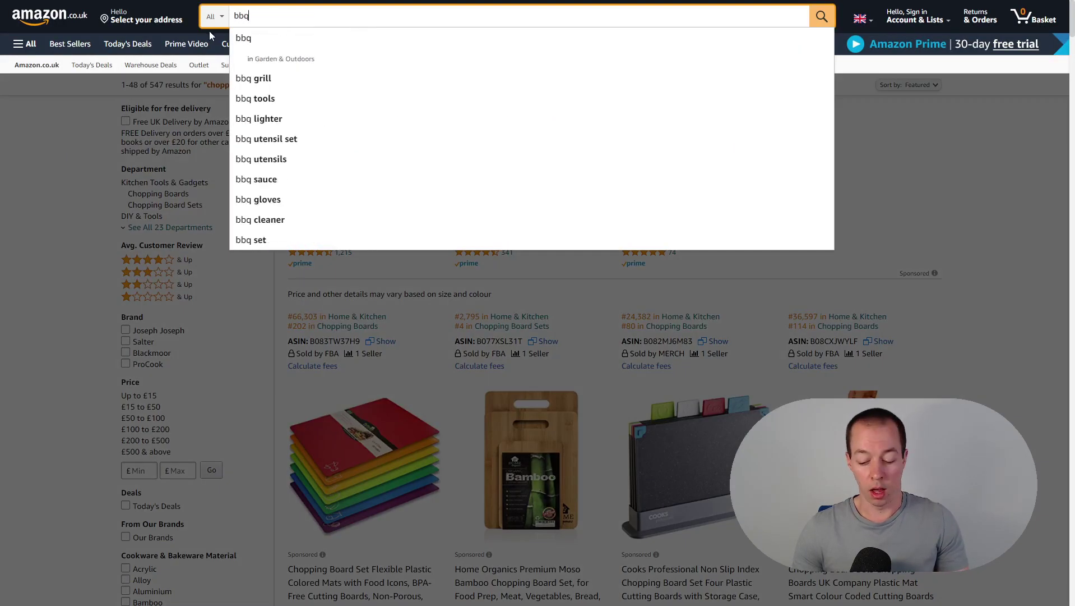
{"action": "key", "text": "Return"}
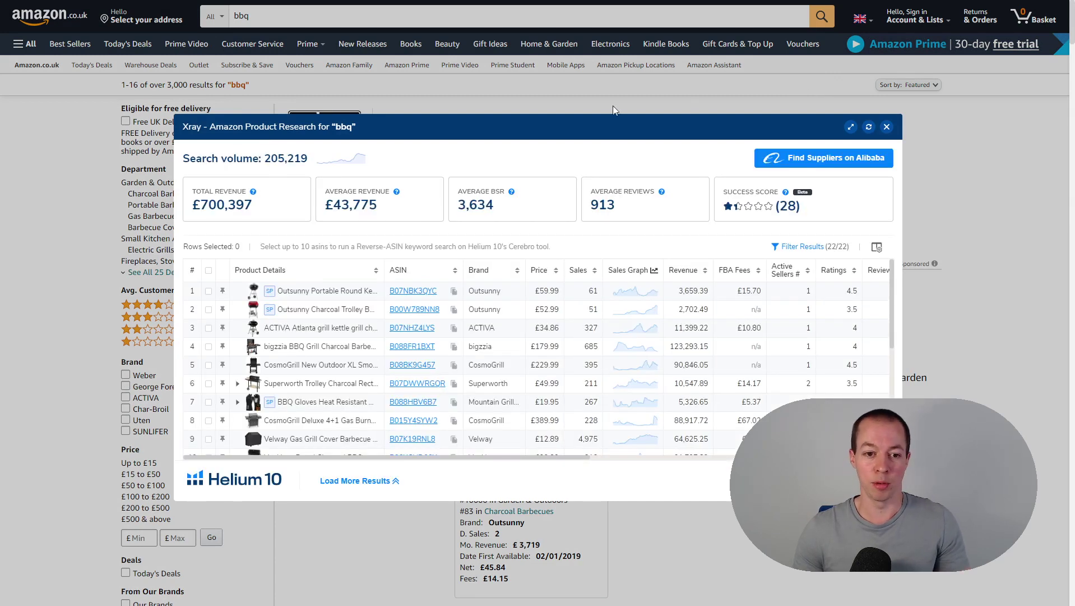
- Show the bbq search volume history chart over All Time, 2019 to 2021
{"action": "left_click", "coordinate": [346, 160]}
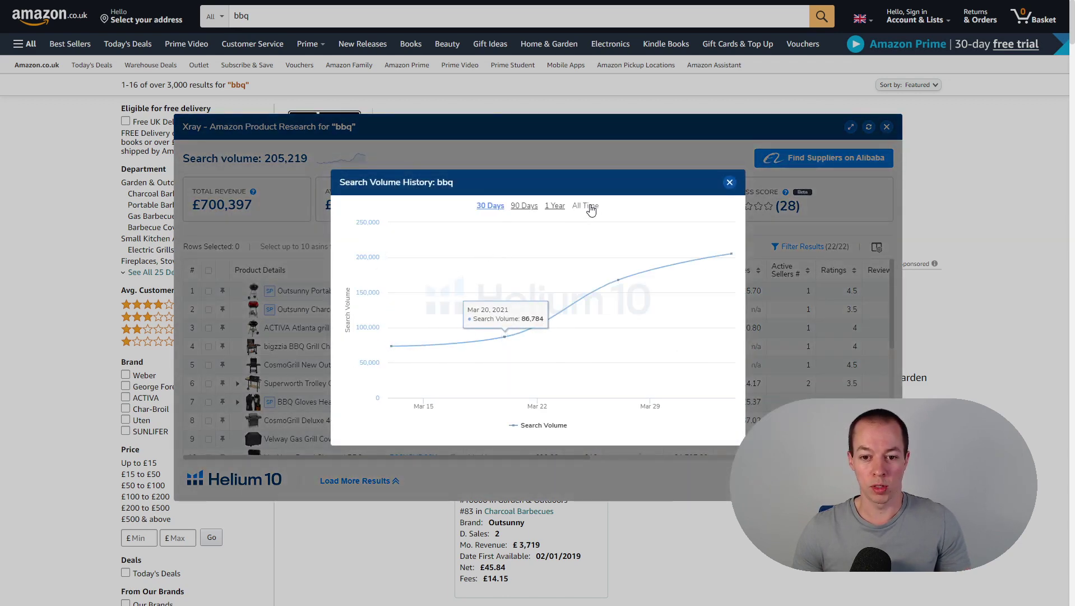
{"action": "left_click", "coordinate": [586, 206]}
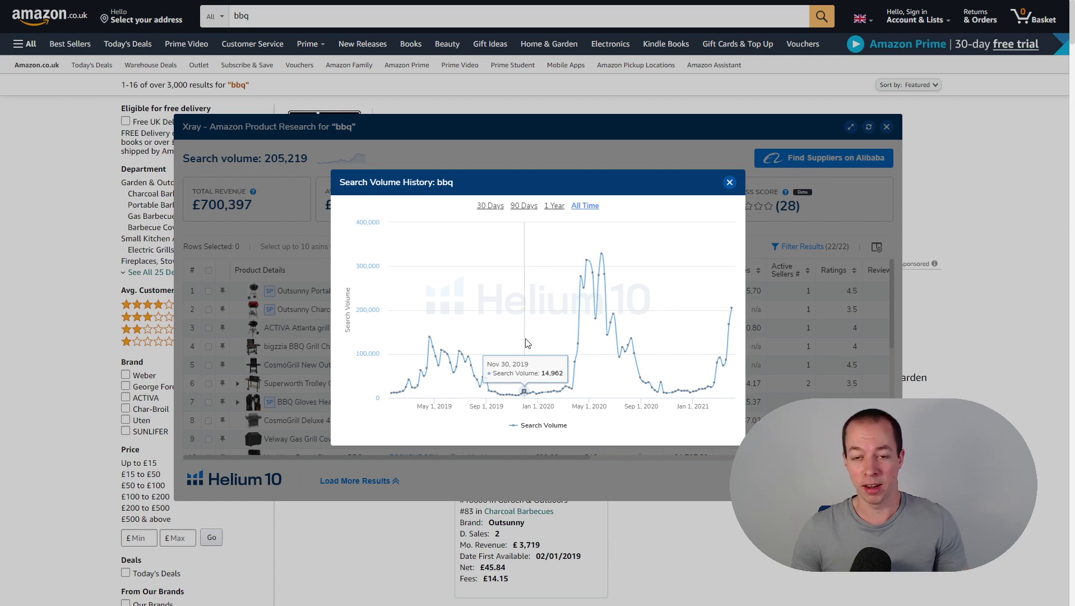
- Close the history chart, expand the bbq table, and browse Alibaba supplier matches
{"action": "left_click", "coordinate": [729, 182]}
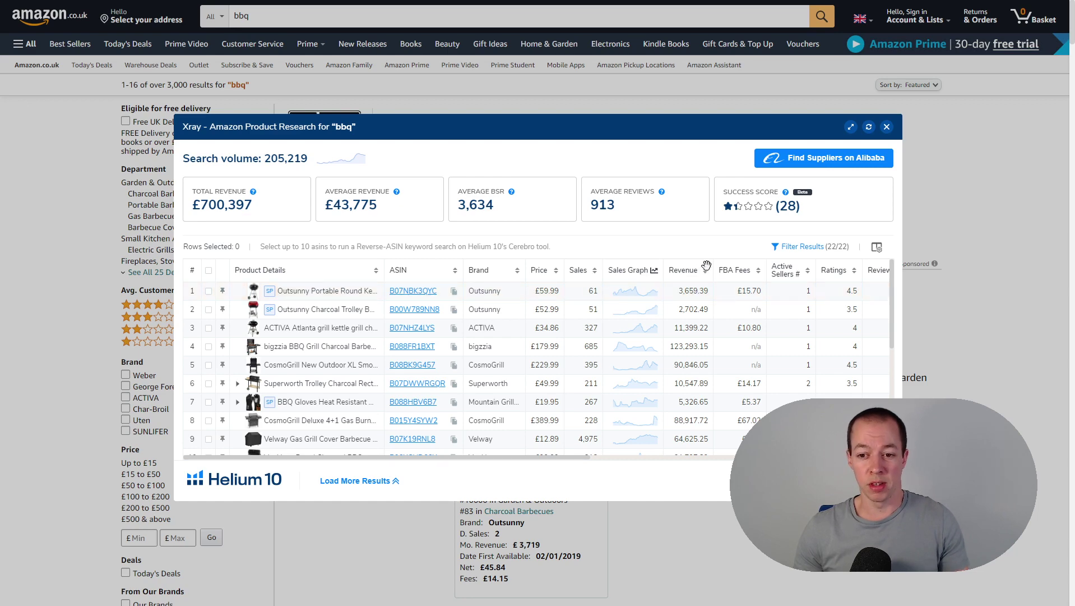
{"action": "left_click", "coordinate": [851, 127]}
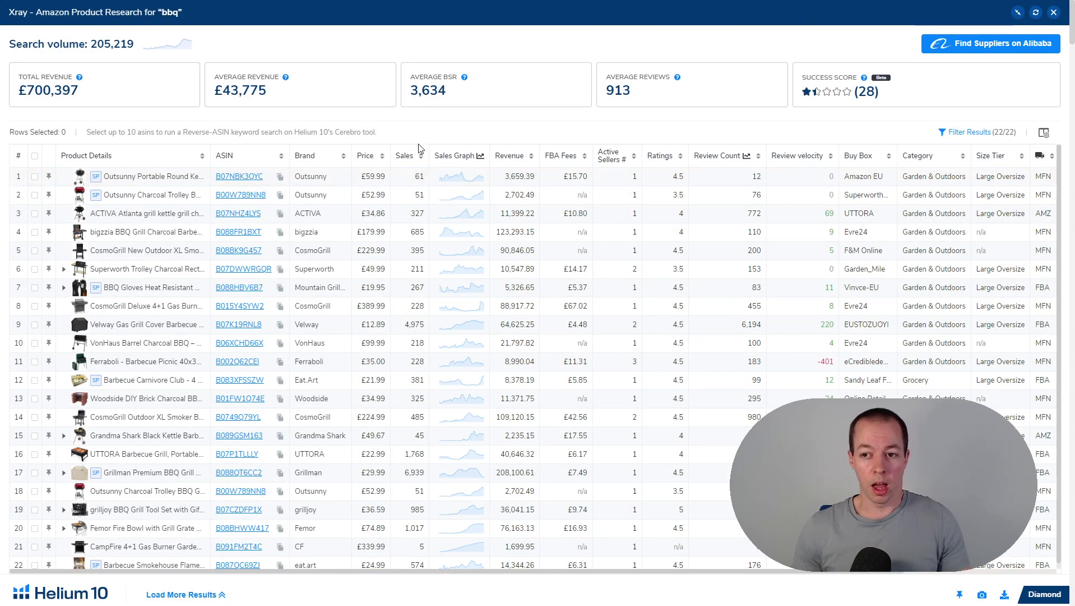
{"action": "left_click", "coordinate": [980, 45]}
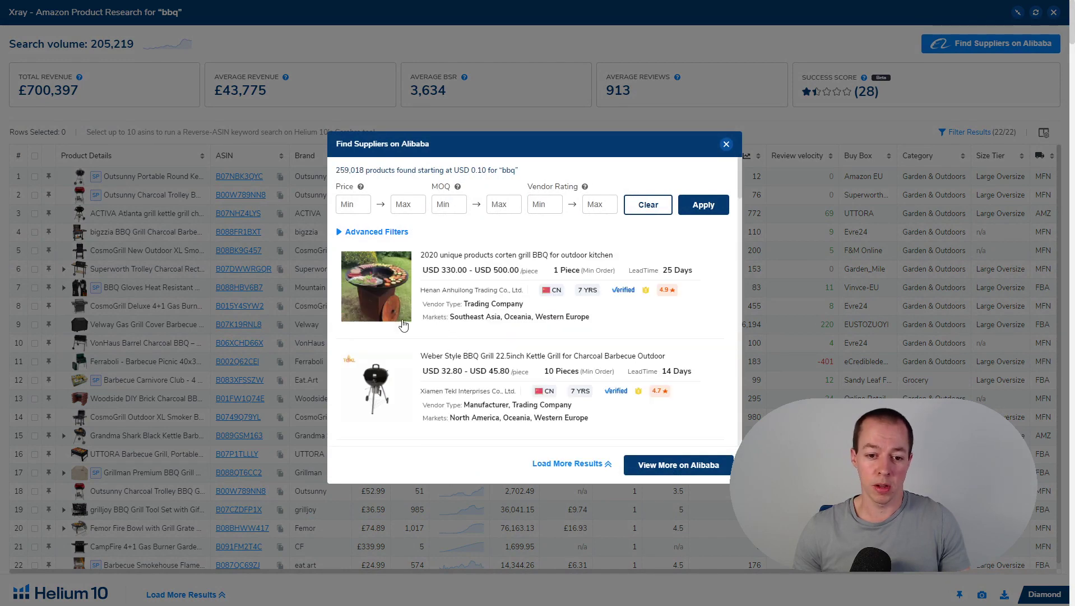
{"action": "scroll", "coordinate": [397, 352], "scroll_direction": "down", "scroll_amount": 4}
{"action": "scroll", "coordinate": [398, 352], "scroll_direction": "down", "scroll_amount": 8}
- Review the Alibaba advanced supplier filters, then return to the bbq product table
{"action": "scroll", "coordinate": [508, 363], "scroll_direction": "up", "scroll_amount": 12}
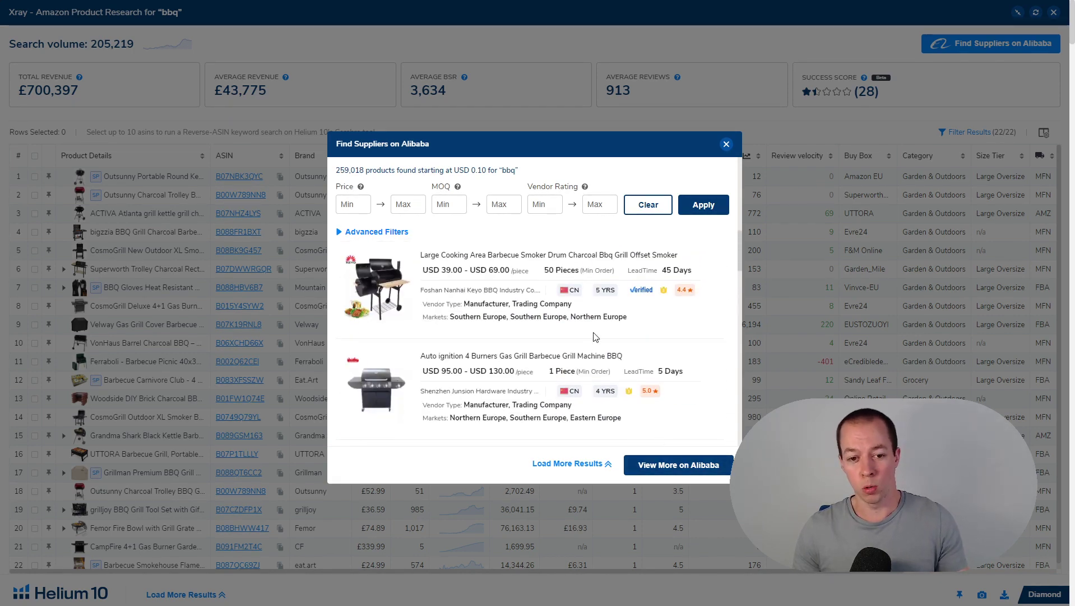
{"action": "scroll", "coordinate": [592, 327], "scroll_direction": "up", "scroll_amount": 4}
{"action": "scroll", "coordinate": [523, 330], "scroll_direction": "up", "scroll_amount": 4}
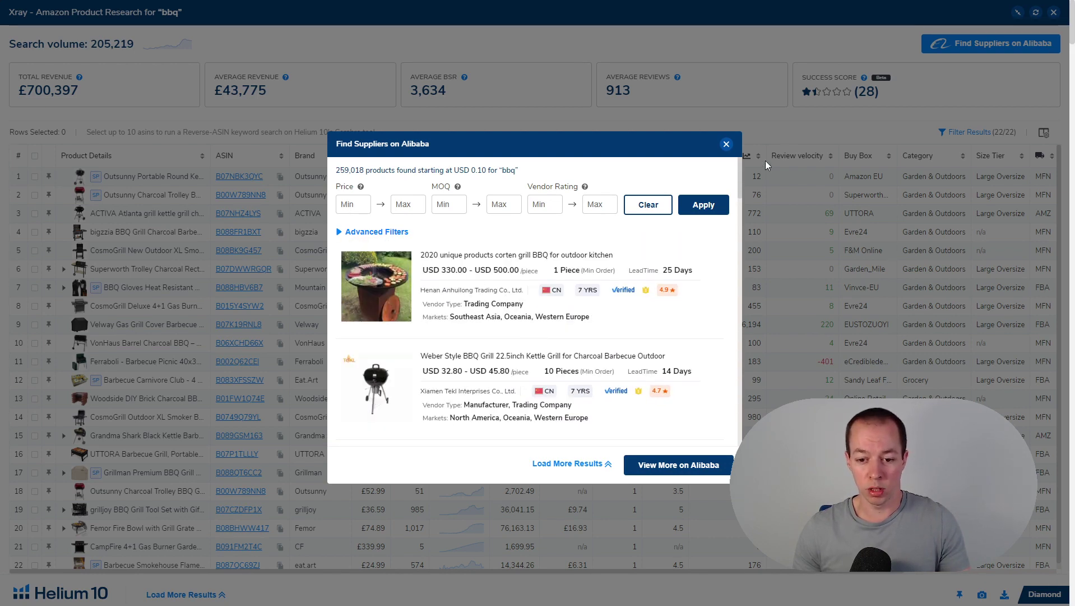
{"action": "left_click", "coordinate": [375, 232]}
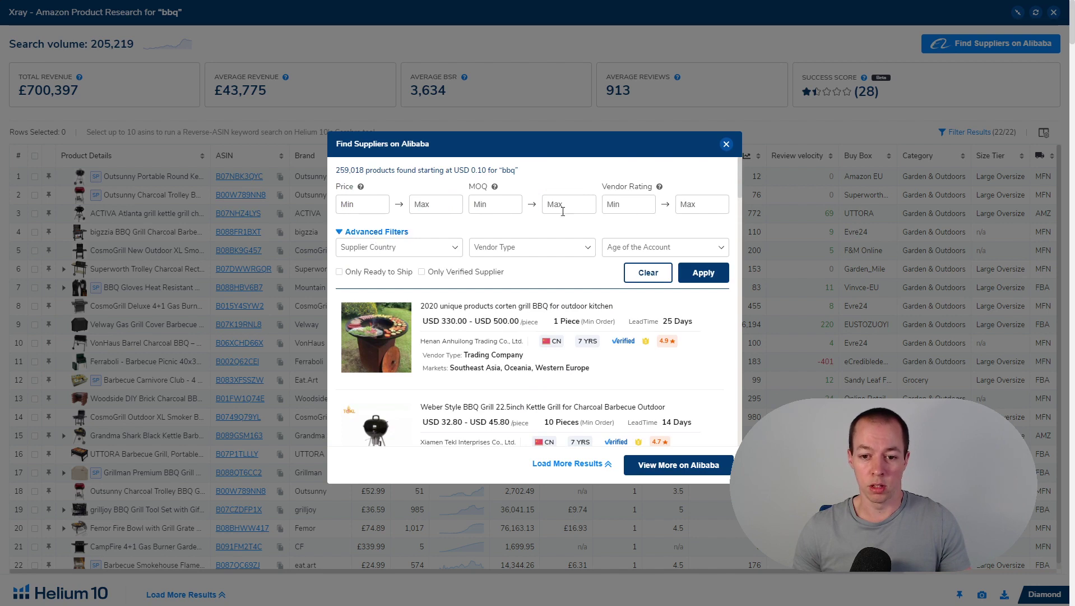
{"action": "left_click", "coordinate": [726, 145]}
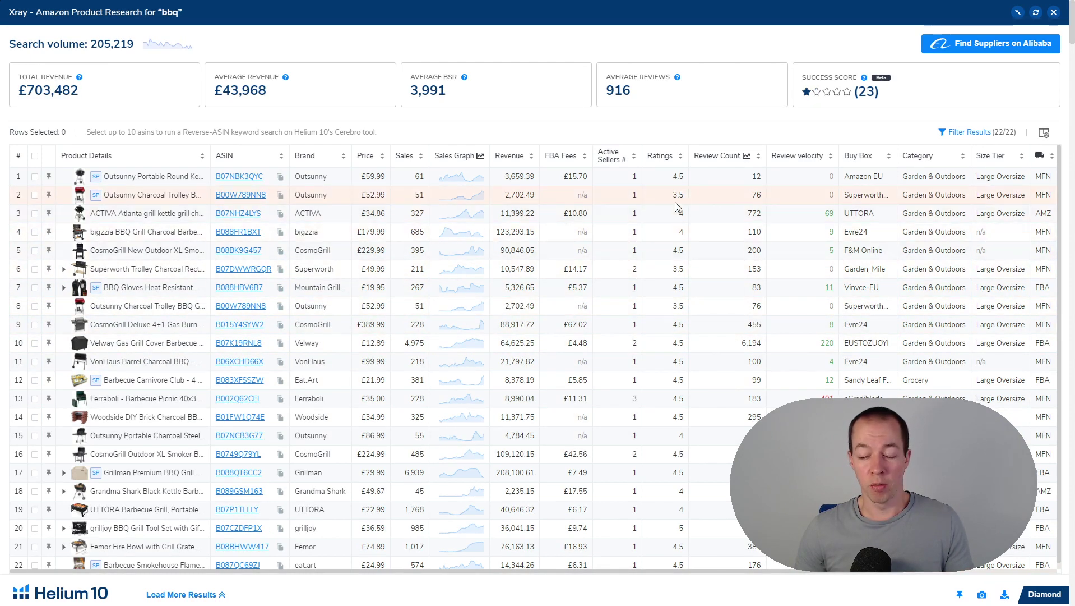
- Filter the bbq results to hide sponsored products
{"action": "left_click", "coordinate": [963, 135]}
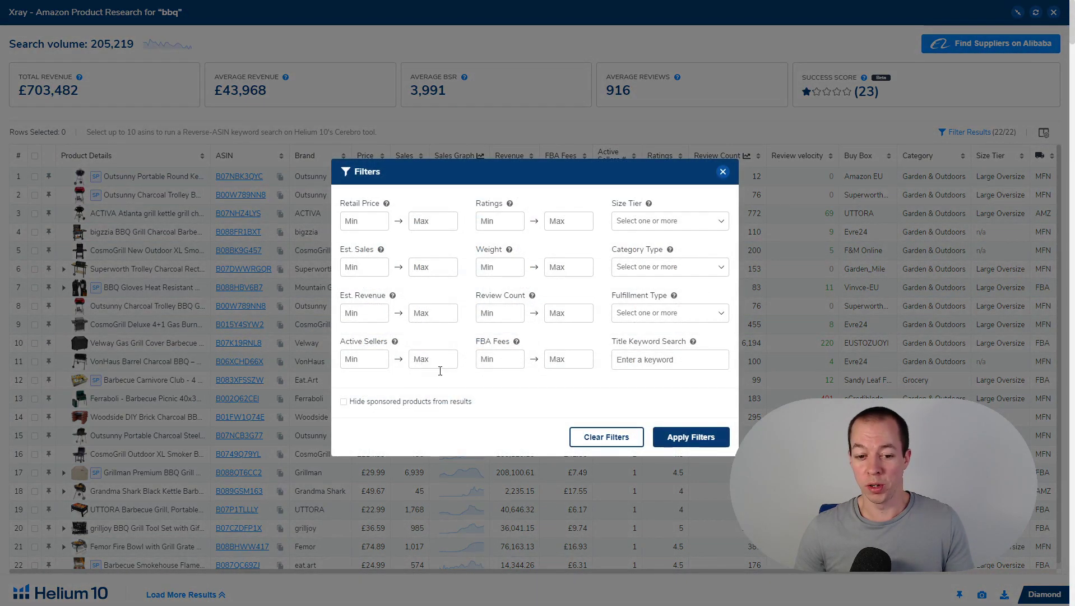
{"action": "left_click", "coordinate": [342, 405]}
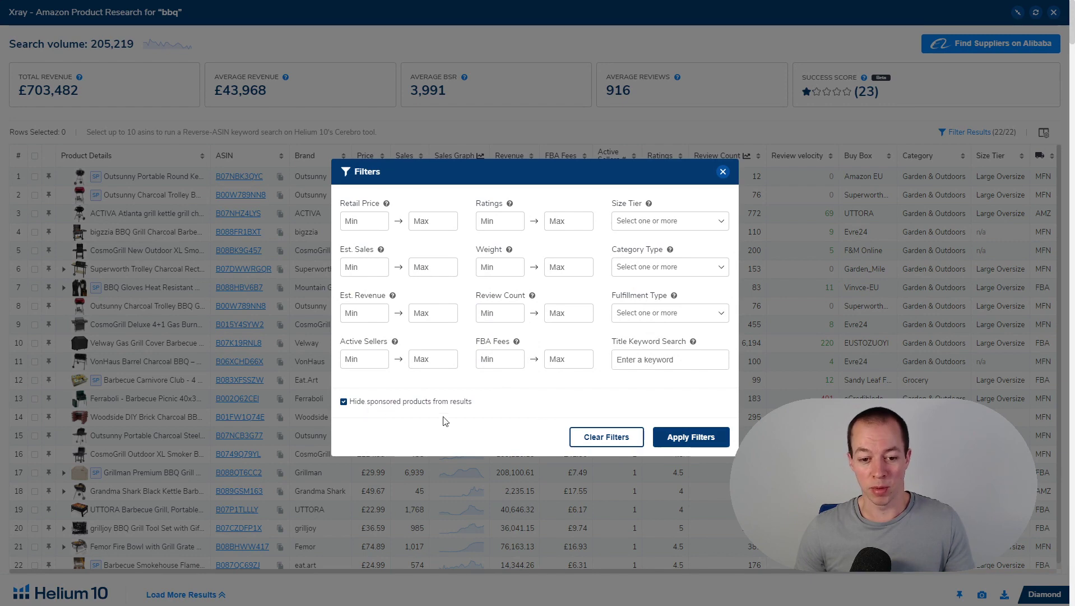
{"action": "left_click", "coordinate": [681, 437]}
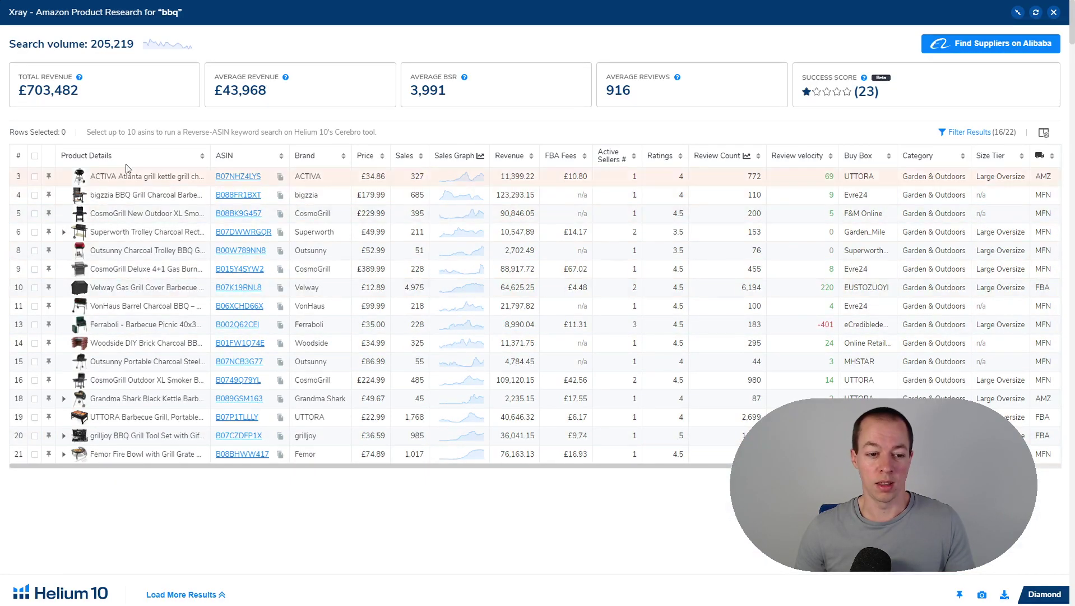
- Clear the hide-sponsored filter so all 22 of 22 products show again
{"action": "left_click", "coordinate": [954, 133]}
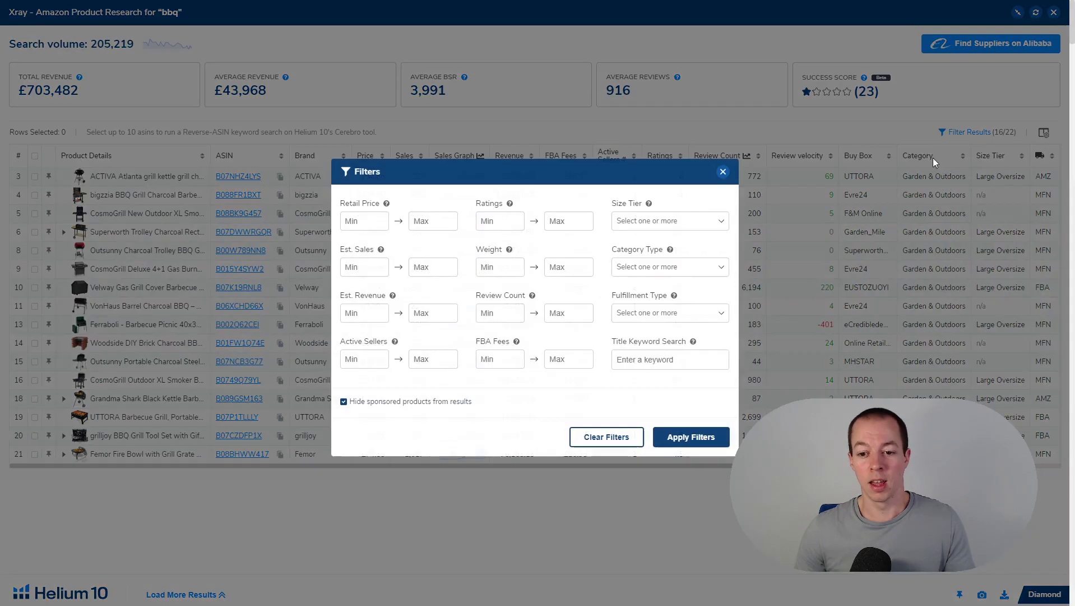
{"action": "left_click", "coordinate": [369, 408]}
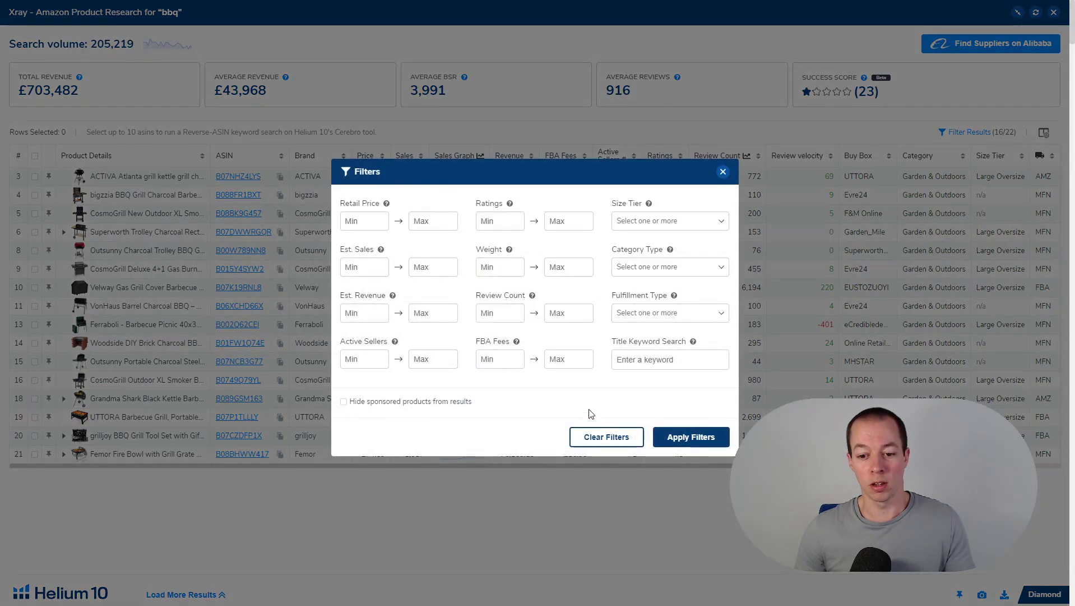
{"action": "left_click", "coordinate": [680, 443]}
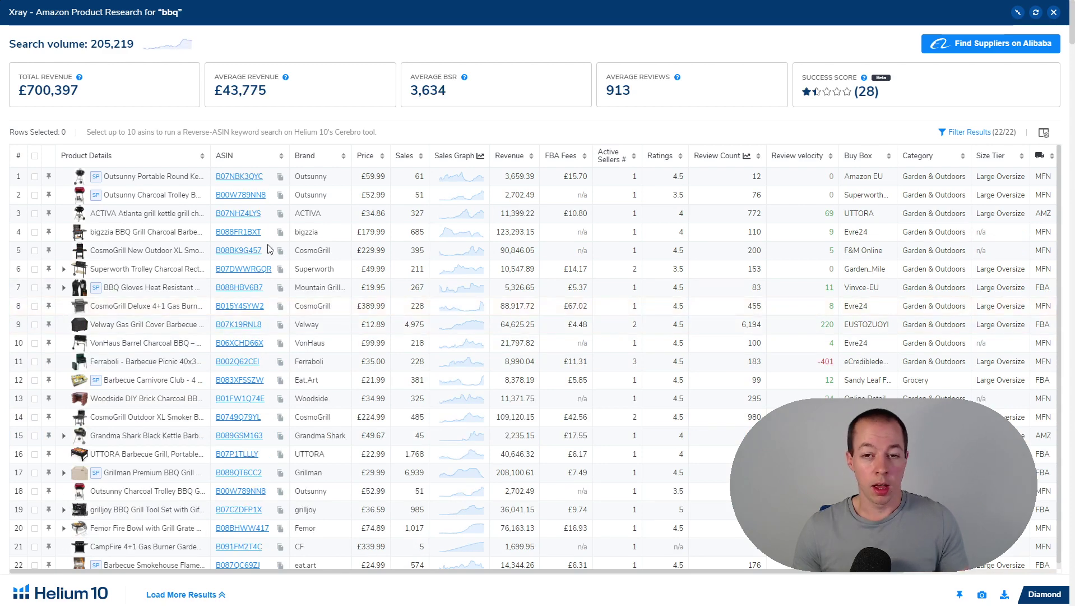
- Close Xray and check the ACTIVA Atlanta grill's fees in the profitability calculator
{"action": "left_click", "coordinate": [1053, 12]}
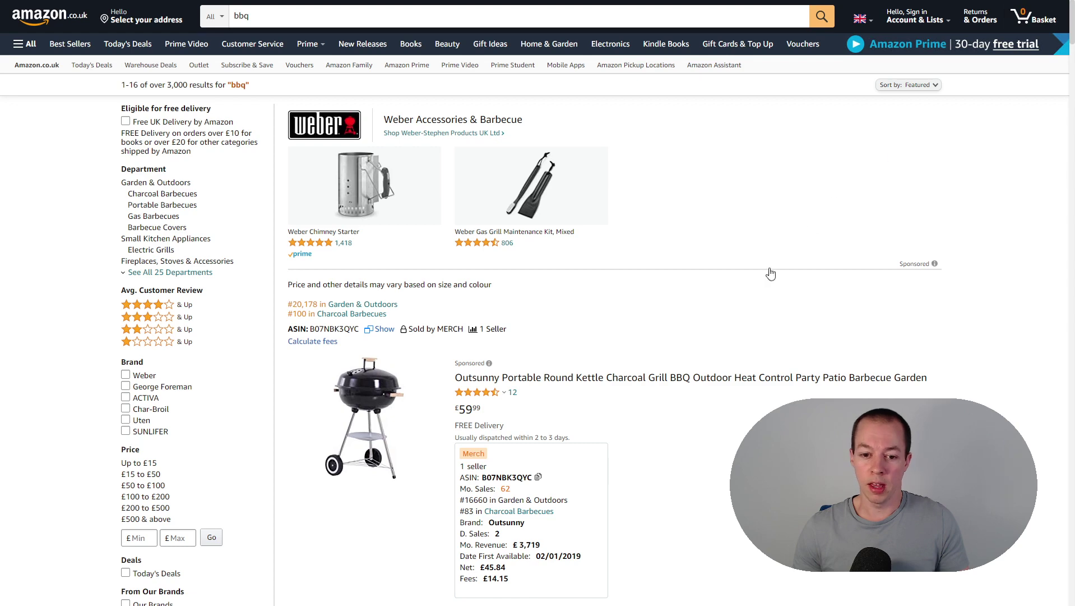
{"action": "scroll", "coordinate": [558, 397], "scroll_direction": "down", "scroll_amount": 8}
{"action": "scroll", "coordinate": [578, 392], "scroll_direction": "down", "scroll_amount": 3}
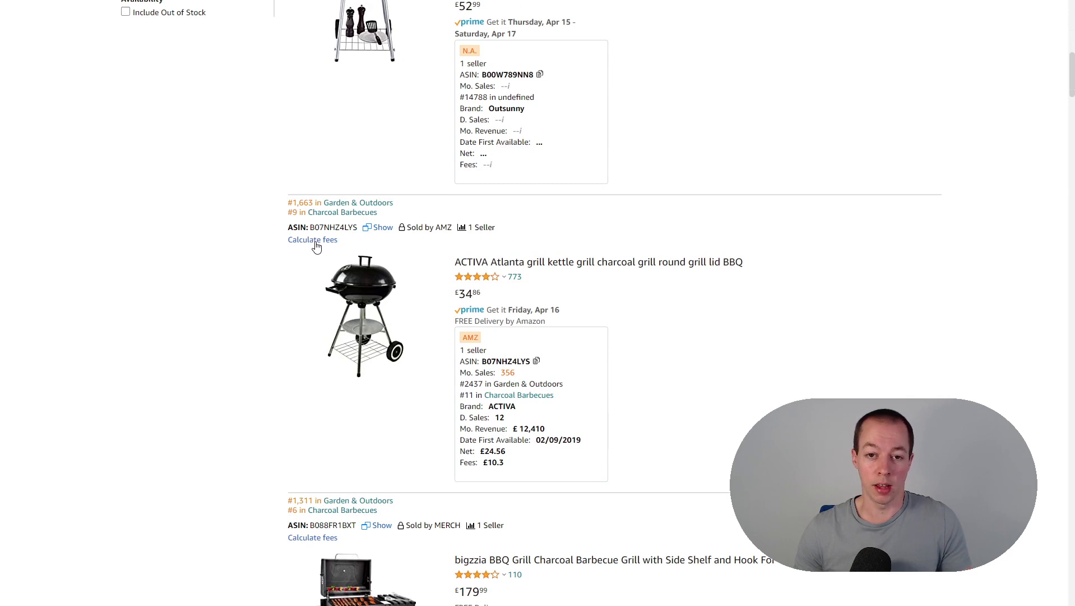
{"action": "left_click", "coordinate": [315, 242]}
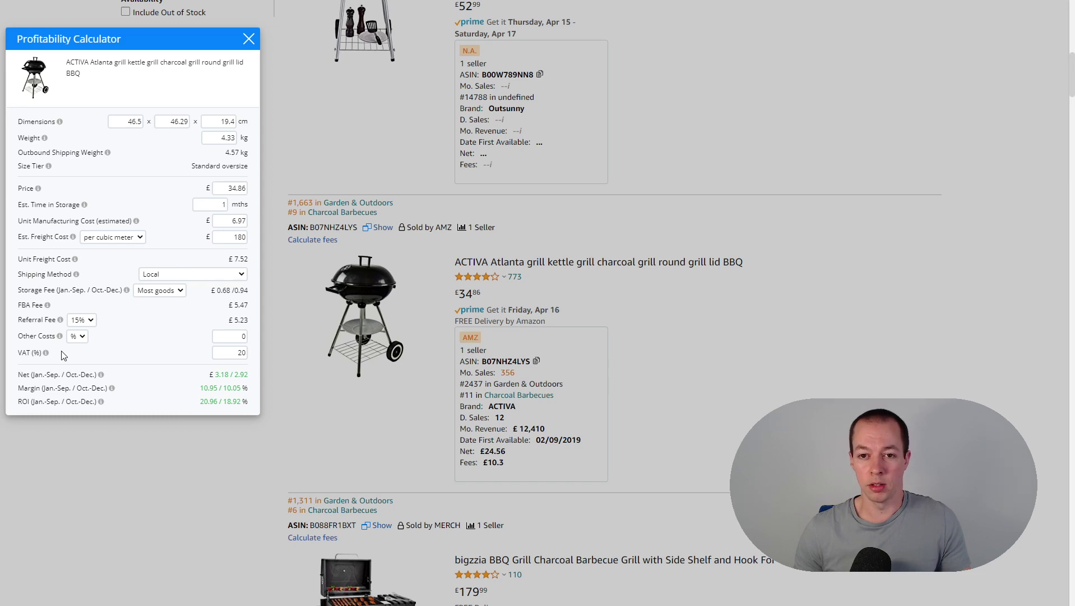
{"action": "left_click", "coordinate": [249, 41]}
{"action": "scroll", "coordinate": [112, 415], "scroll_direction": "up", "scroll_amount": 10}
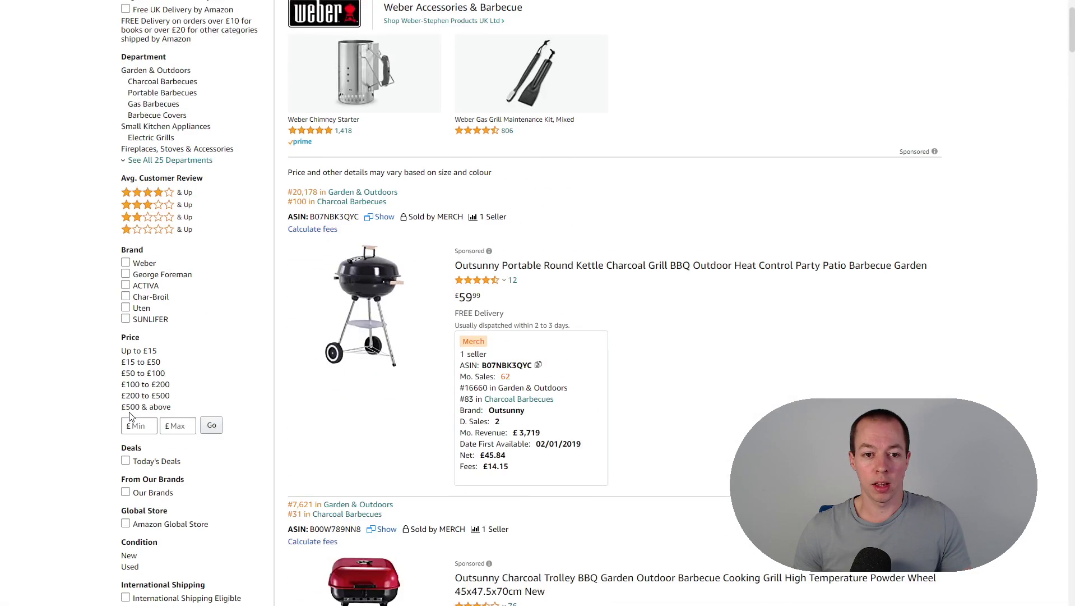
{"action": "scroll", "coordinate": [132, 418], "scroll_direction": "up", "scroll_amount": 2}
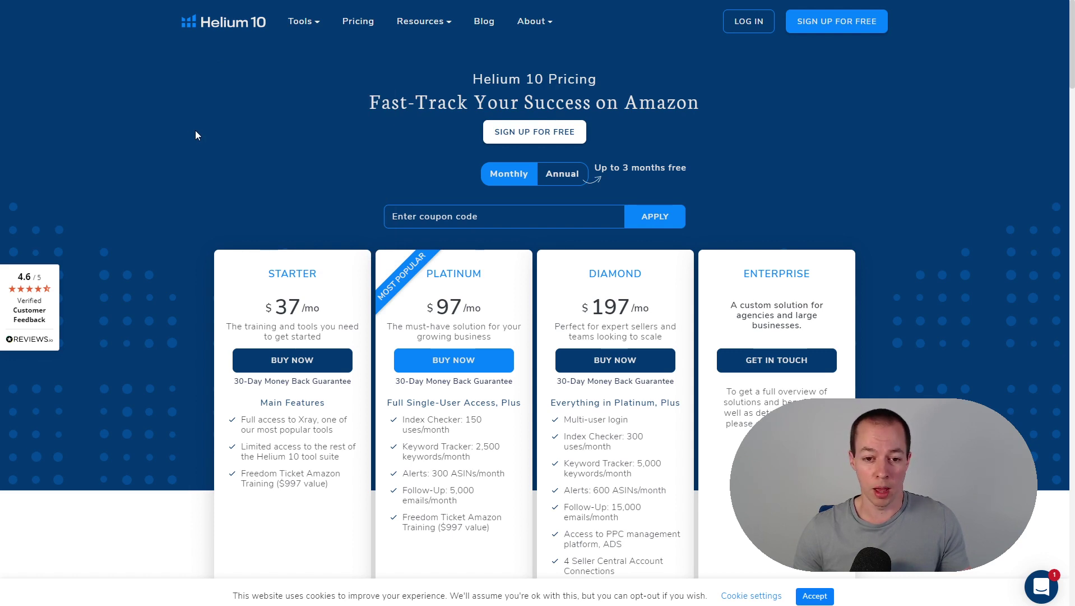
- Apply the FBAELITE50 coupon to see 50% off the plans
{"action": "left_click", "coordinate": [438, 207]}
{"action": "type", "text": "FBAE"}
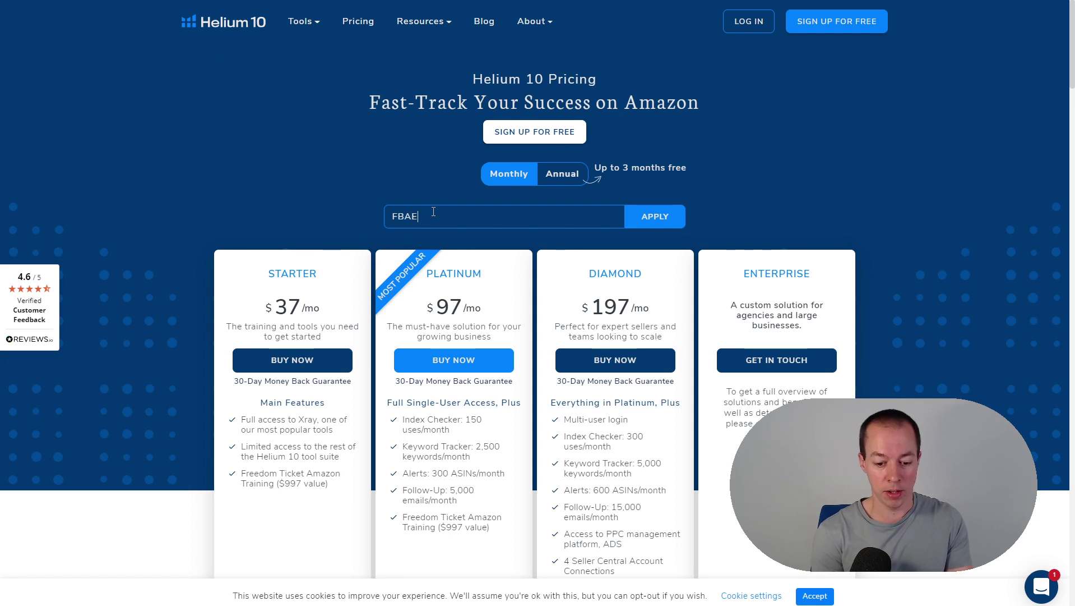
{"action": "type", "text": "LITE50"}
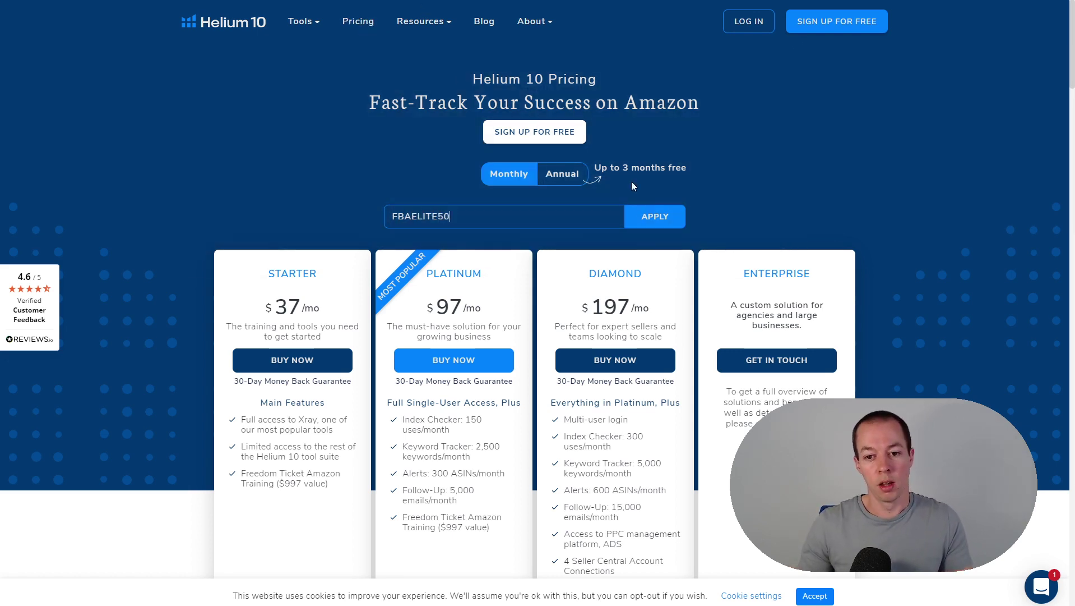
{"action": "left_click", "coordinate": [653, 222]}
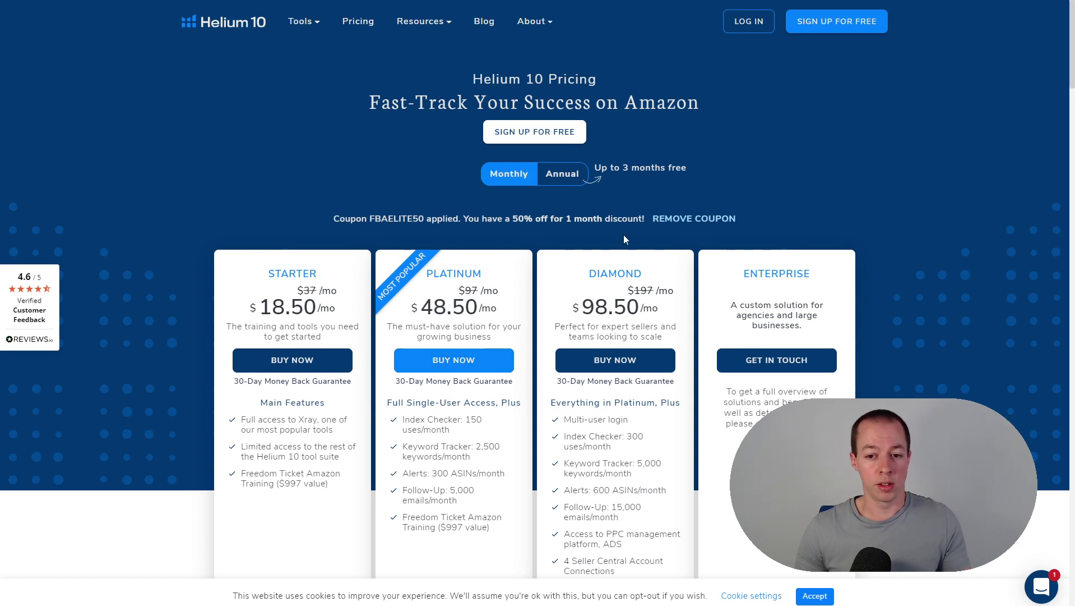
- Swap the 50% coupon for FBAELITE10, giving 10% off forever
{"action": "left_click", "coordinate": [661, 218]}
{"action": "left_click", "coordinate": [577, 215]}
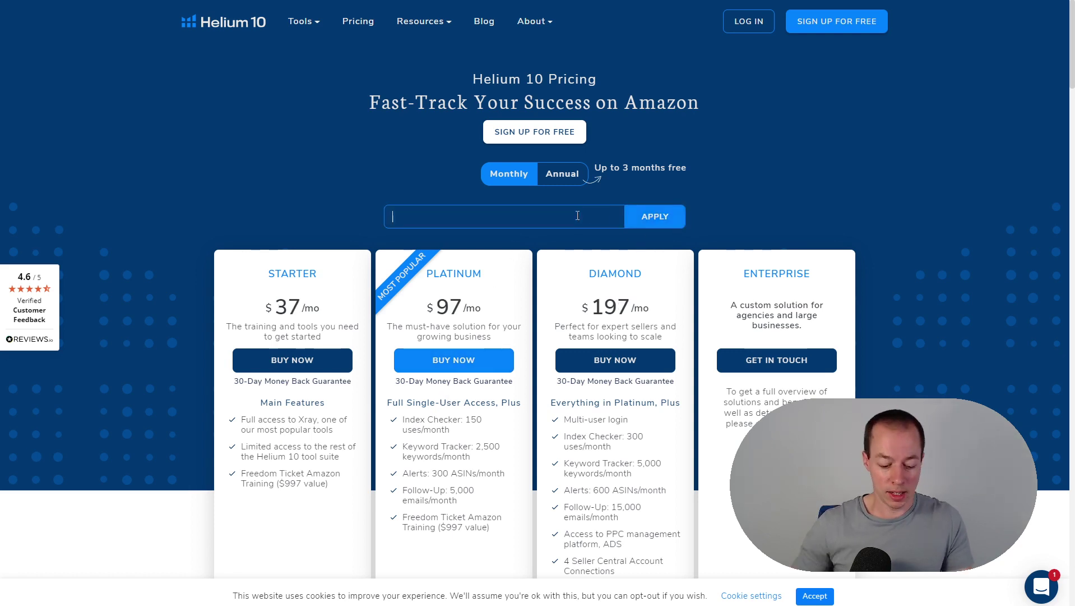
{"action": "type", "text": "FBAELITE10"}
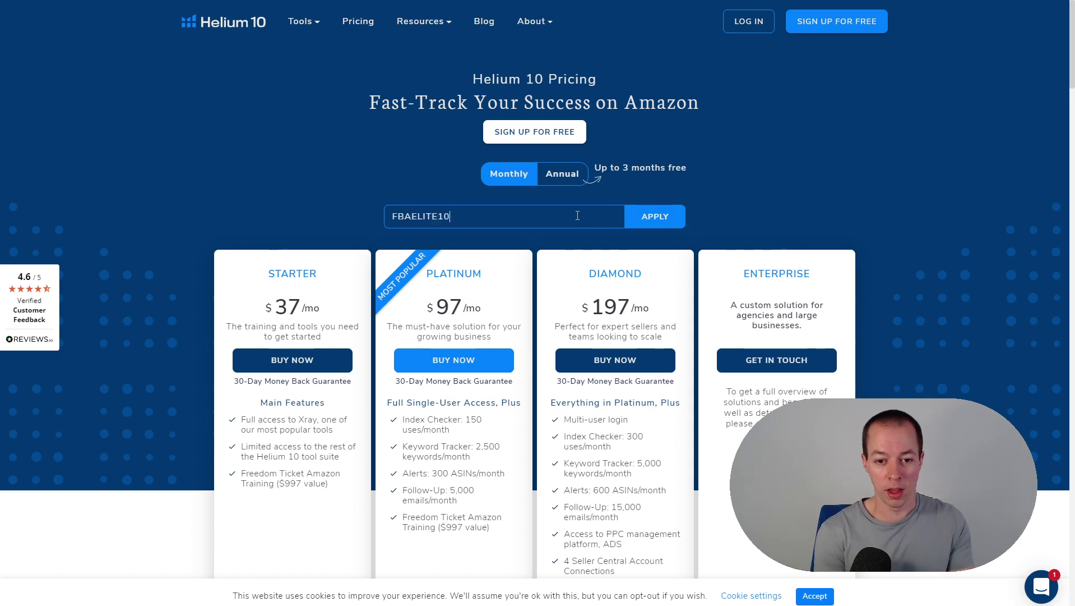
{"action": "left_click", "coordinate": [677, 219]}
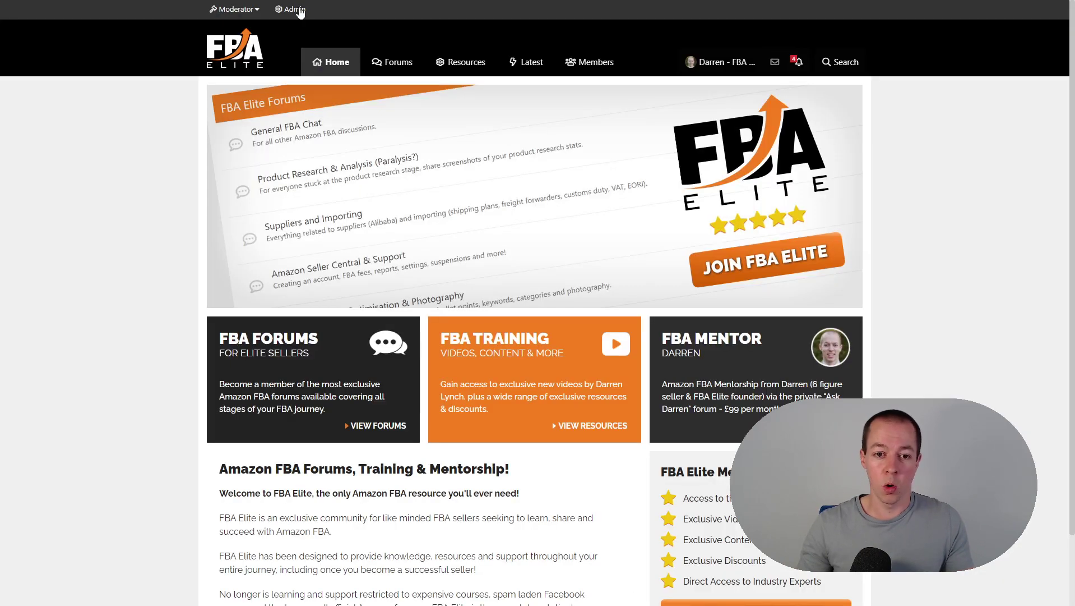
- Open the Helium 10 resource under Exclusive Discounts, then export the bbq Xray table (205,219 search volume) as an image
{"action": "left_click", "coordinate": [455, 64]}
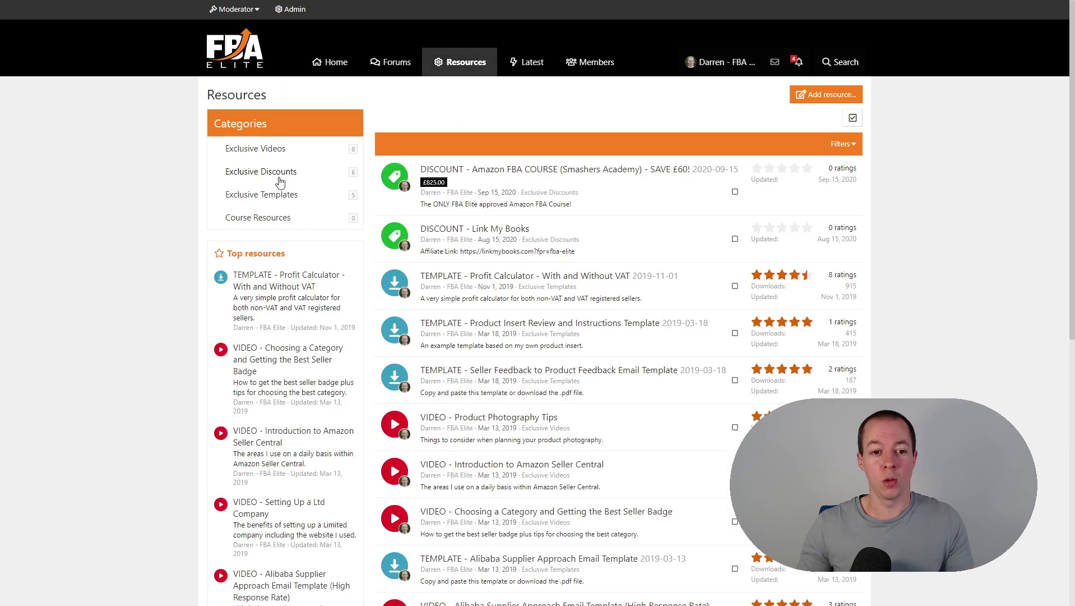
{"action": "left_click", "coordinate": [259, 173]}
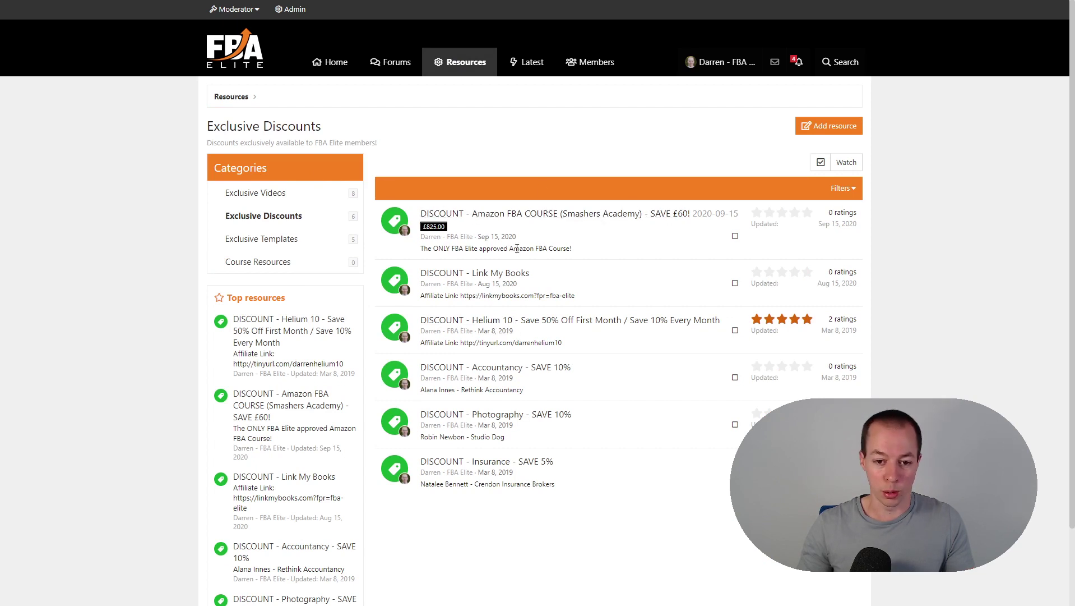
{"action": "left_click", "coordinate": [534, 321]}
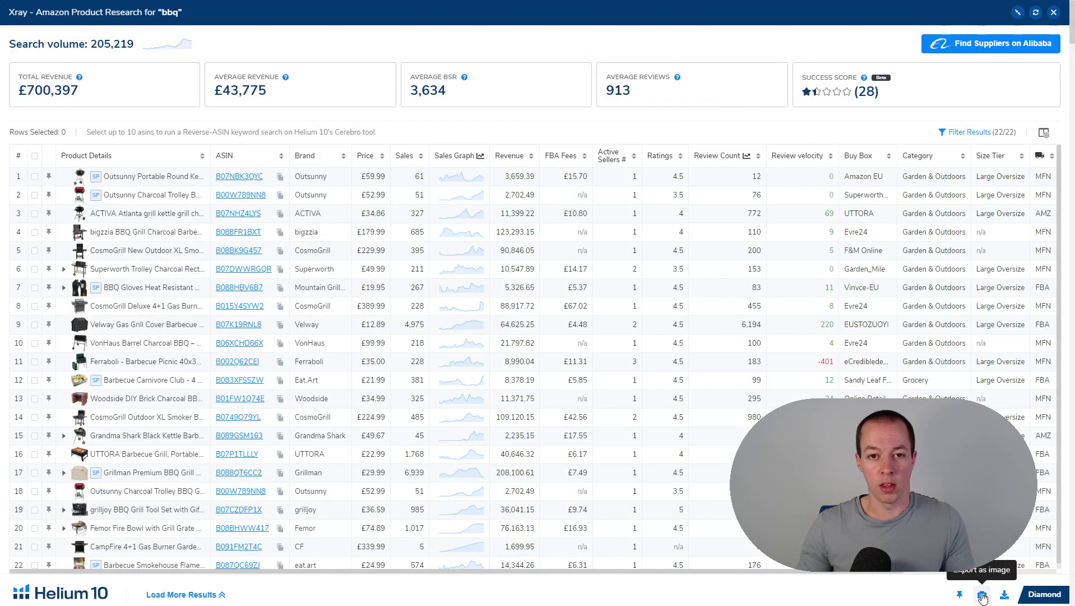
{"action": "left_click", "coordinate": [982, 596]}
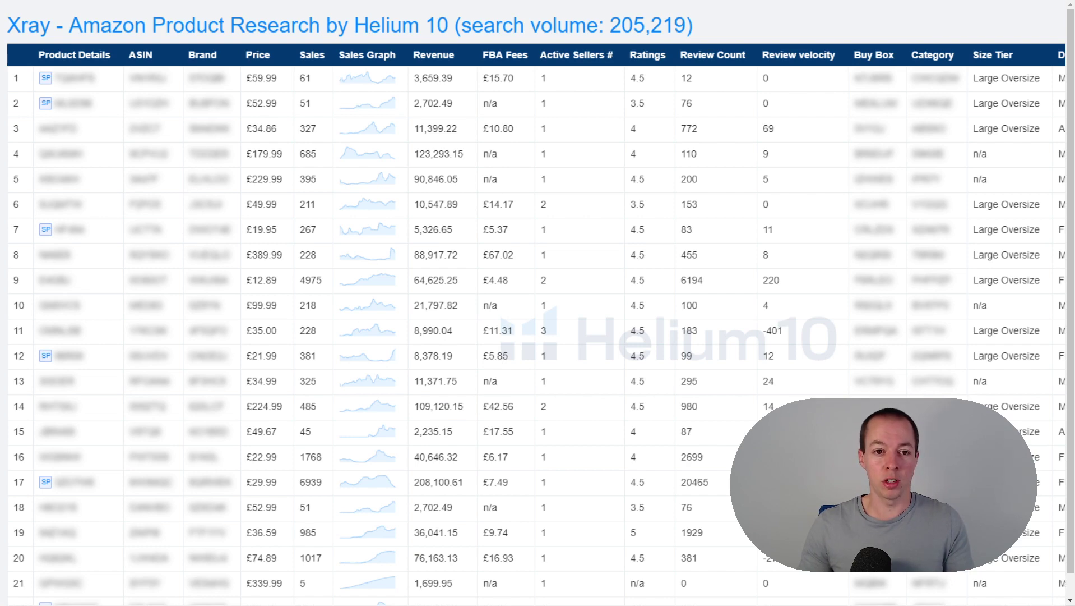
- Leave the exported image and go to the forum's Product Research & Analysis (Paralysis?) threads
{"action": "key", "text": "alt+Tab"}
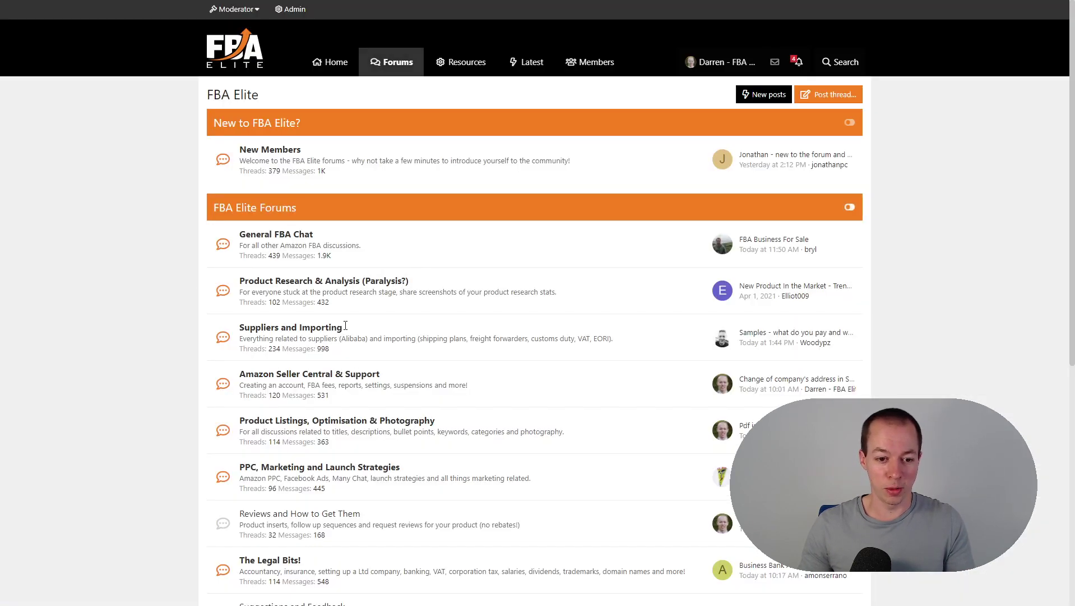
{"action": "left_click", "coordinate": [330, 283]}
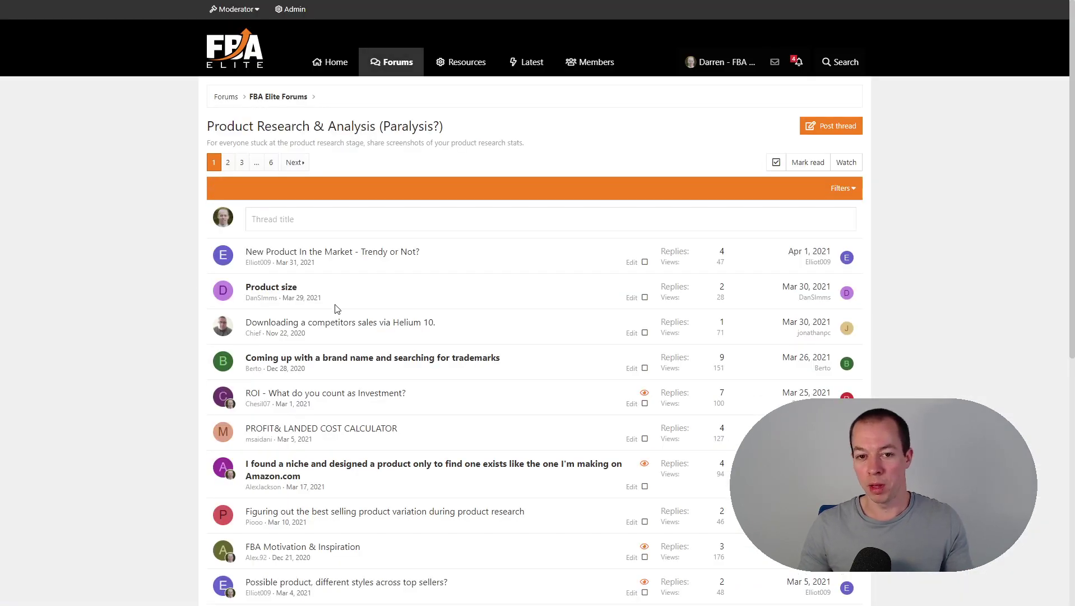